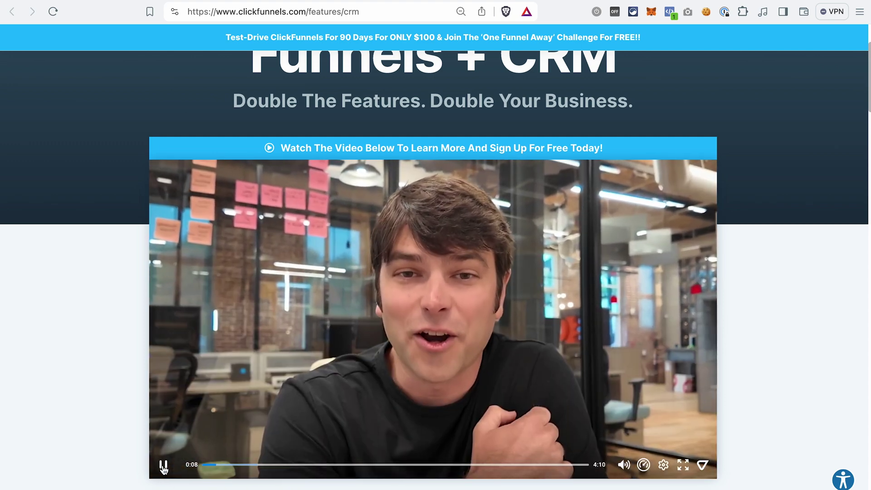
Pause and resume the intro video, then scroll the CRM features page down to Opportunities.
left_click(163, 463)
left_click(227, 464)
scroll(227, 454, "down", 1)
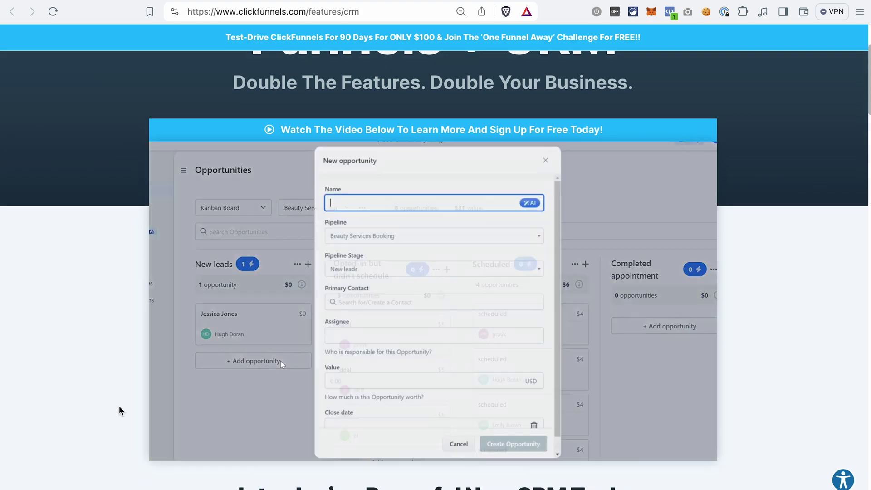
scroll(203, 431, "down", 10)
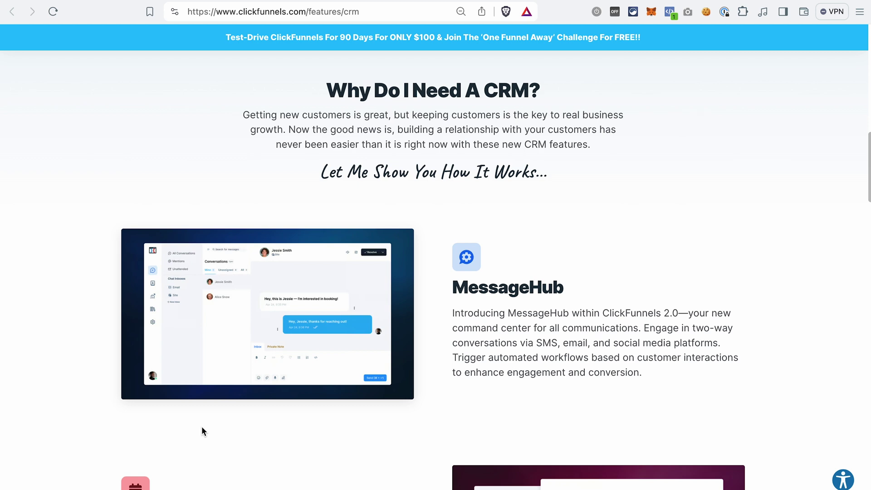
scroll(203, 430, "down", 3)
scroll(202, 428, "down", 3)
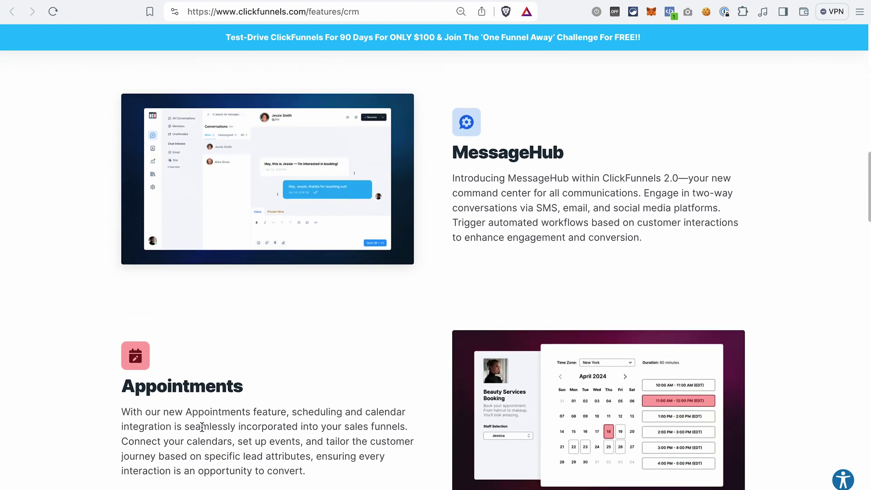
scroll(202, 426, "down", 3)
scroll(201, 430, "down", 3)
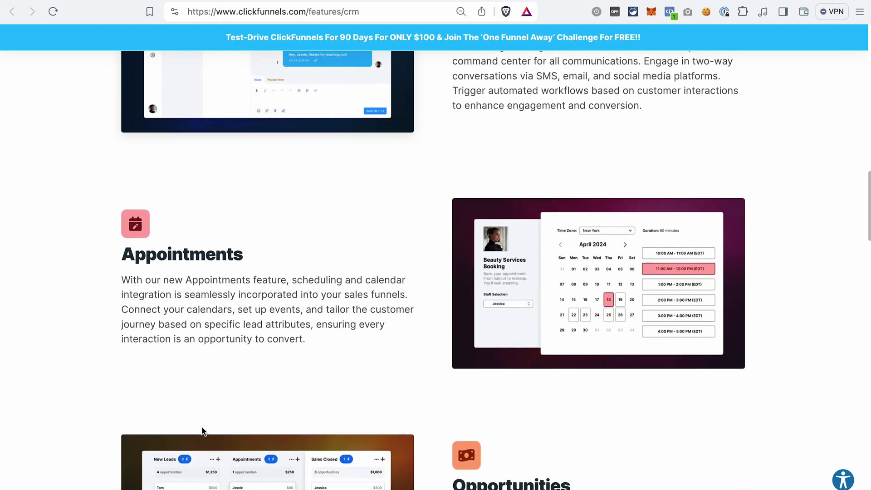
scroll(203, 430, "down", 4)
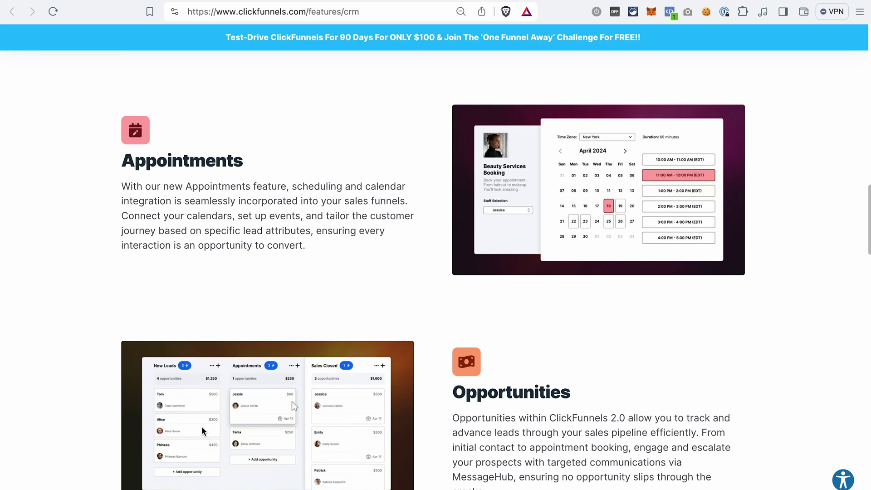
scroll(201, 430, "down", 3)
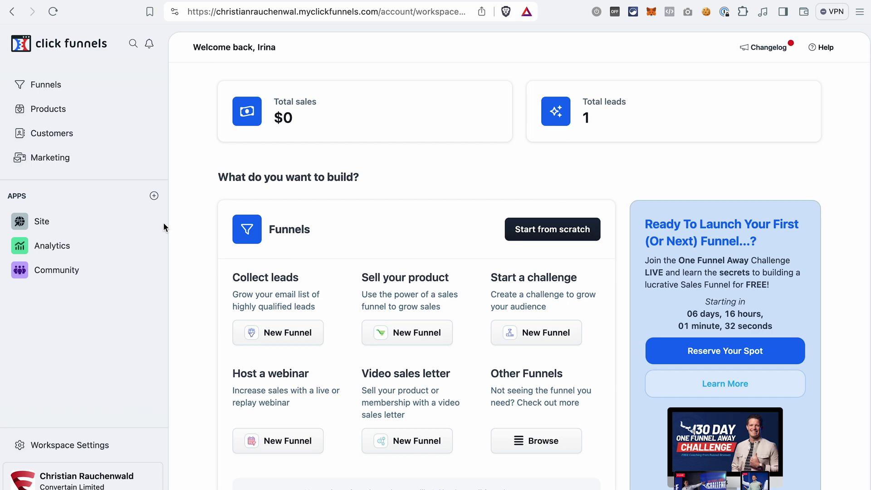
Add the Opportunities app to the workspace from the apps list.
left_click(154, 196)
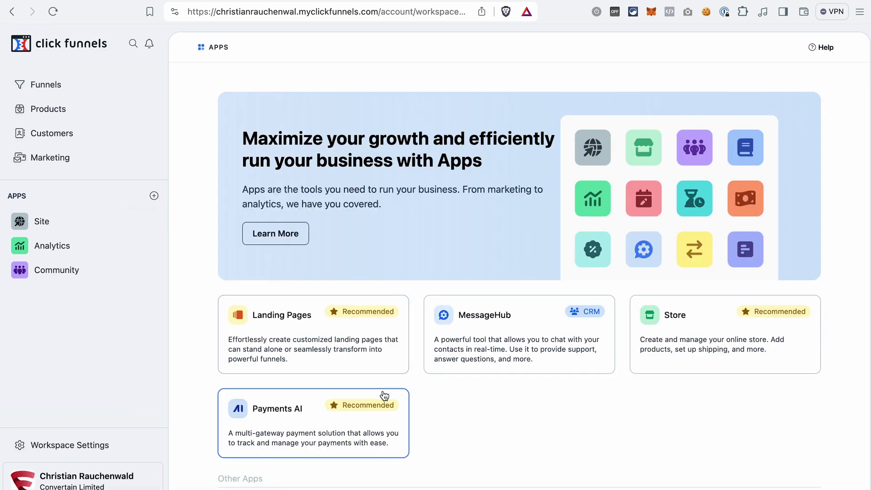
scroll(383, 396, "down", 6)
scroll(384, 396, "down", 1)
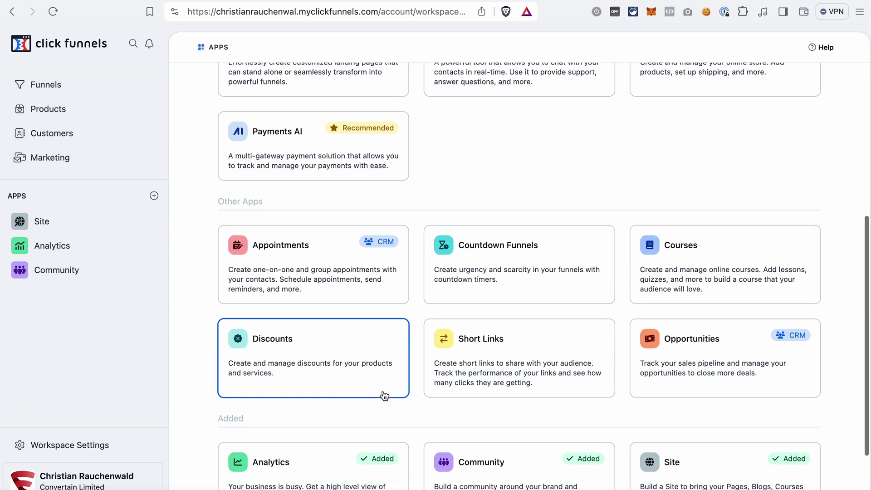
left_click(695, 353)
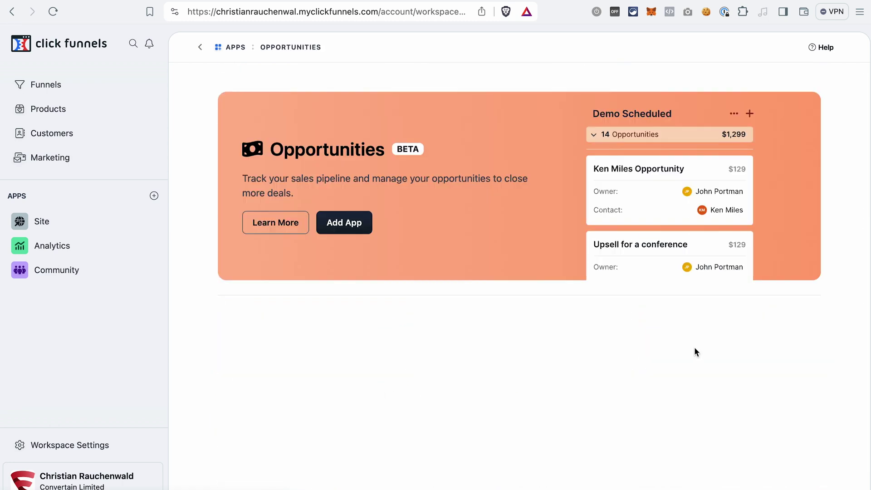
left_click(345, 229)
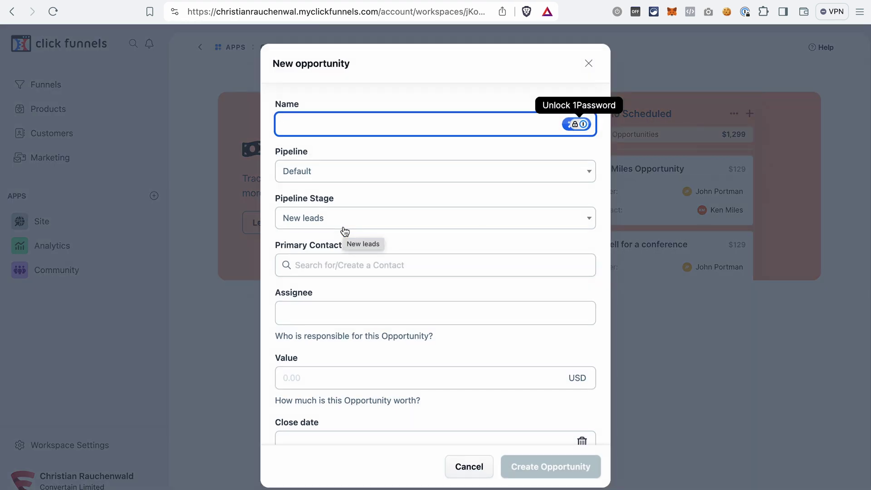
left_click(493, 89)
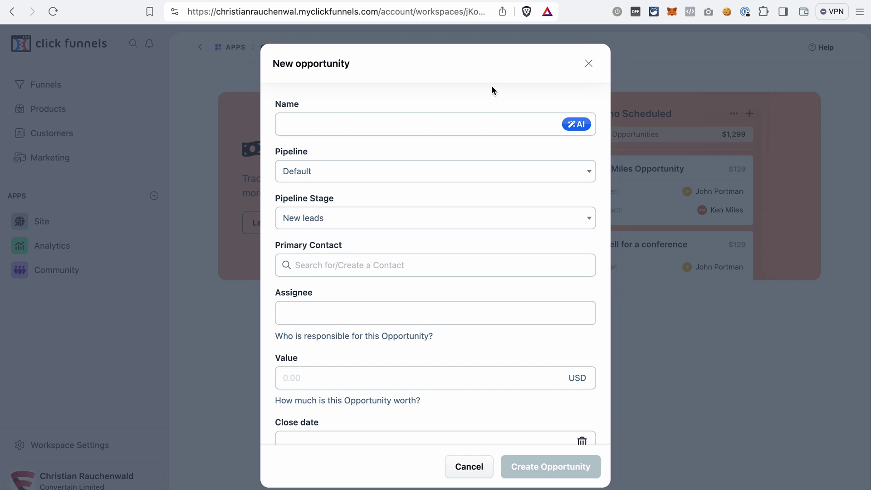
Create the 'Paid Monthly Subscription' opportunity worth 118.8, closing Jun 28, with a primary contact and assignee.
type("Paid Monthly Subscription")
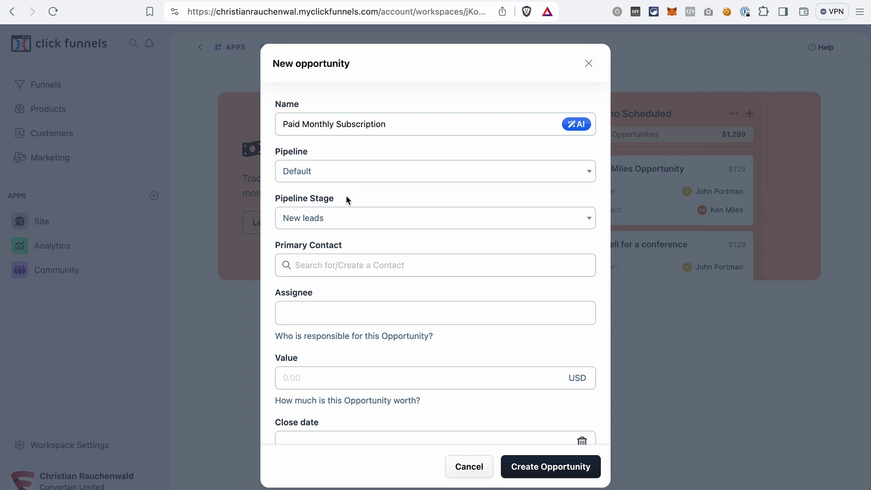
scroll(390, 229, "down", 1)
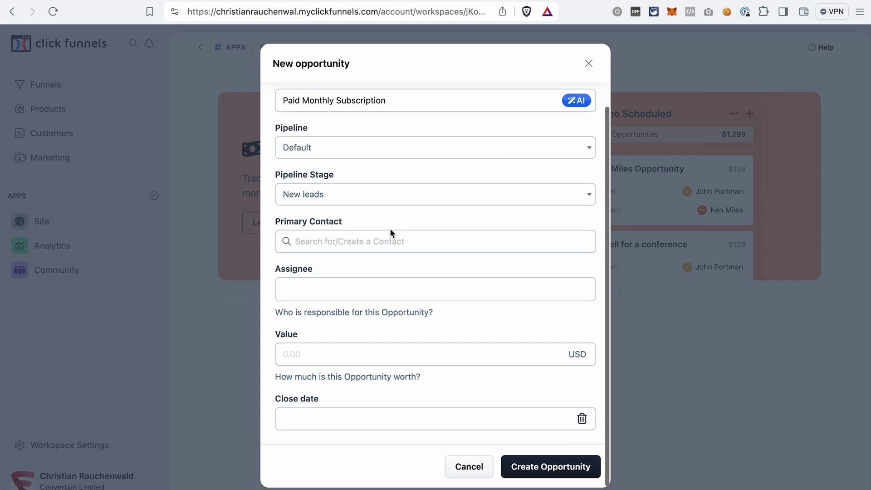
left_click(339, 241)
left_click(367, 289)
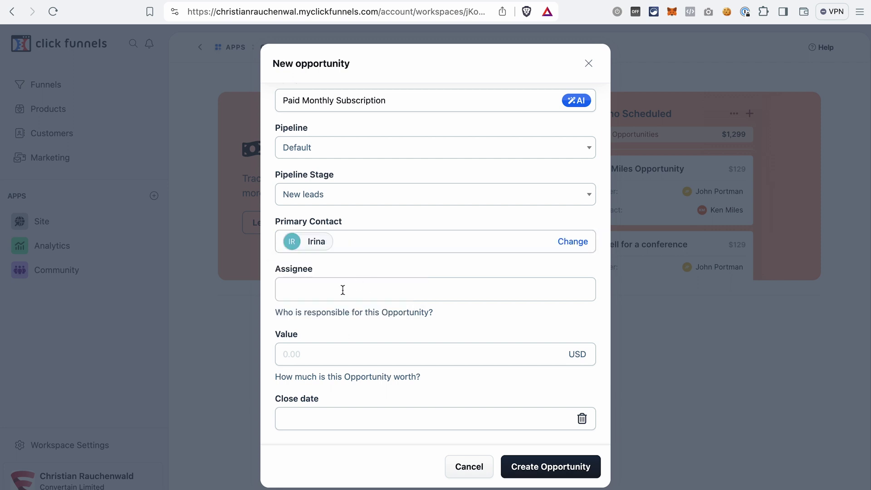
left_click(343, 290)
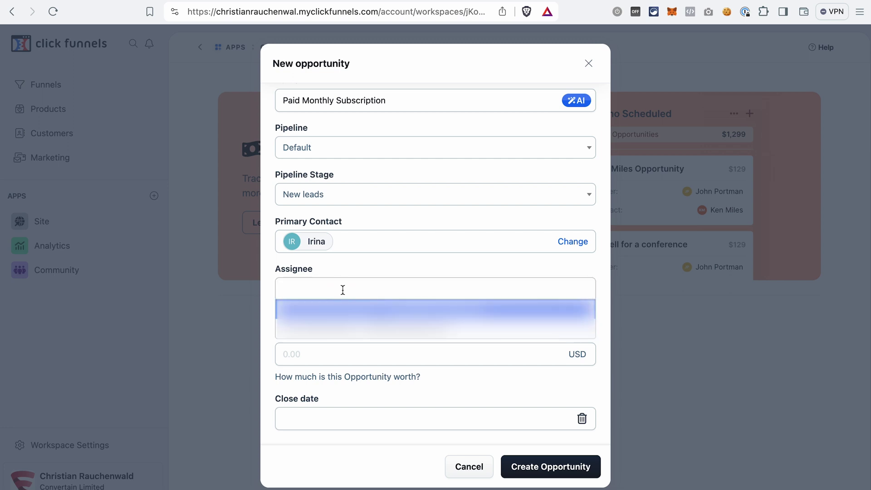
left_click(324, 313)
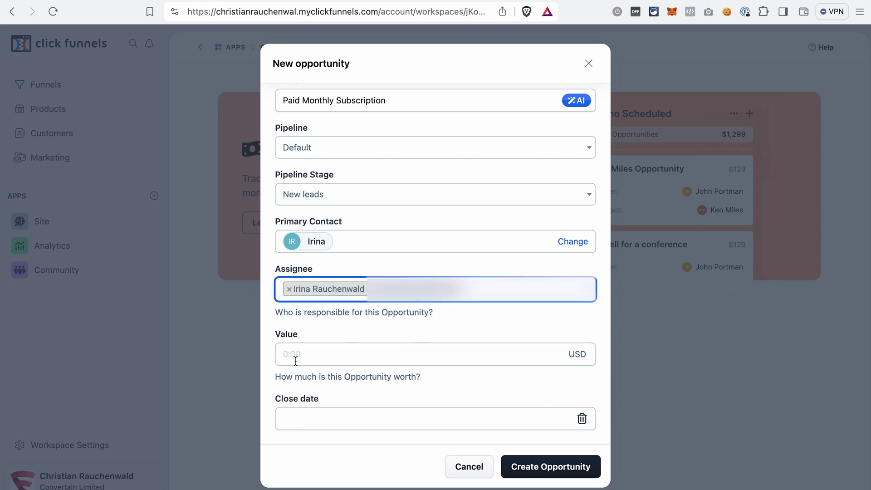
left_click(292, 354)
type("118.")
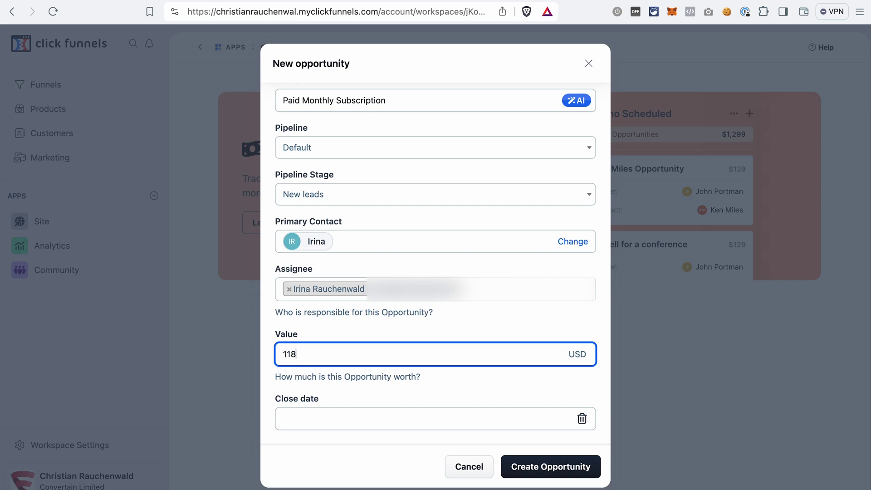
type("8")
left_click(307, 418)
left_click(545, 466)
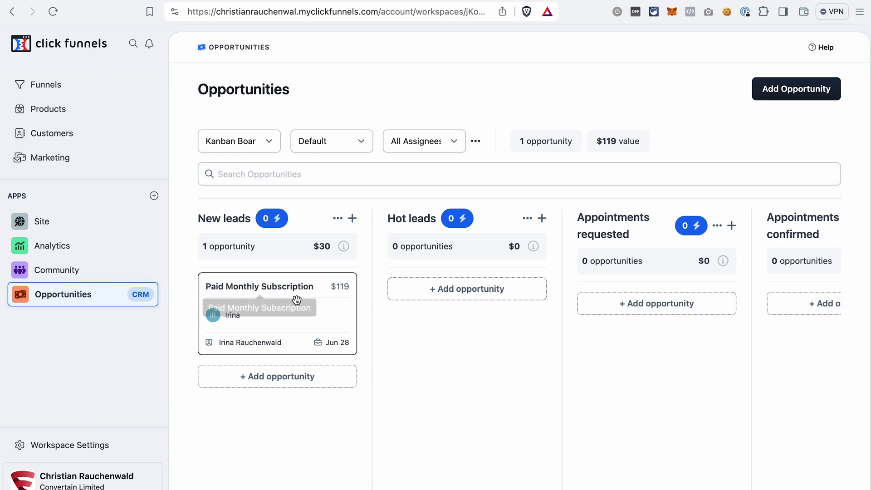
left_click(269, 303)
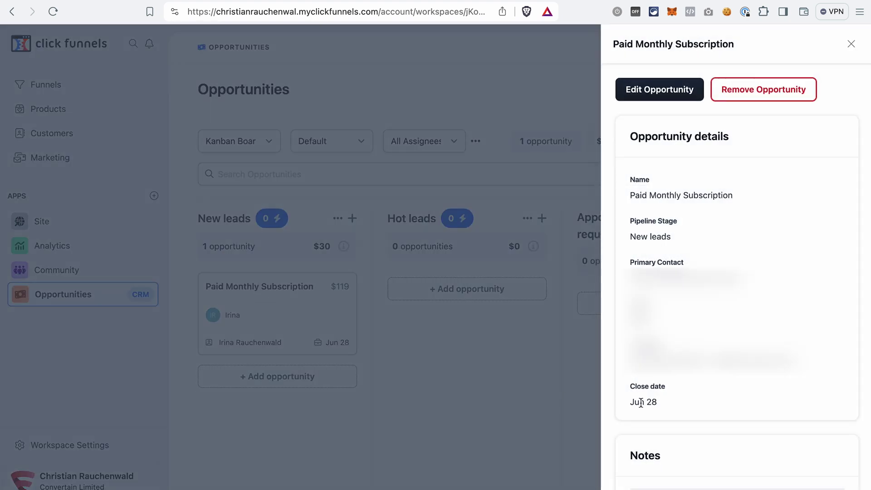
scroll(730, 373, "down", 2)
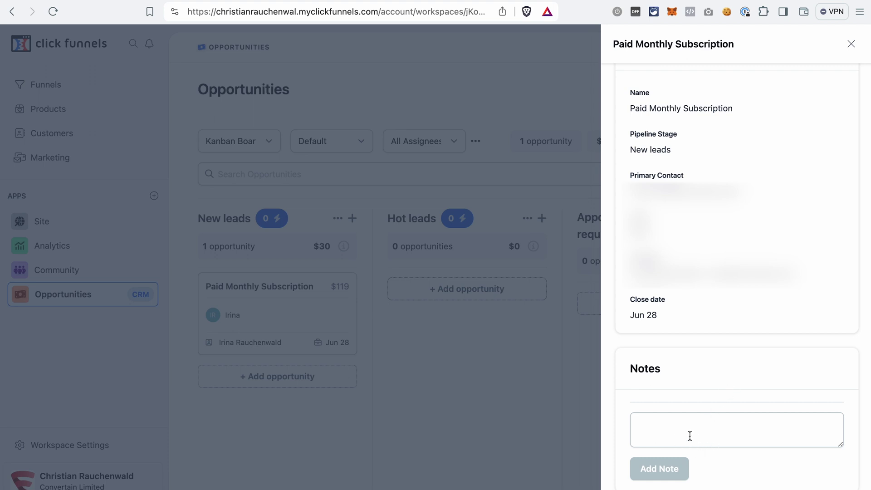
left_click(851, 44)
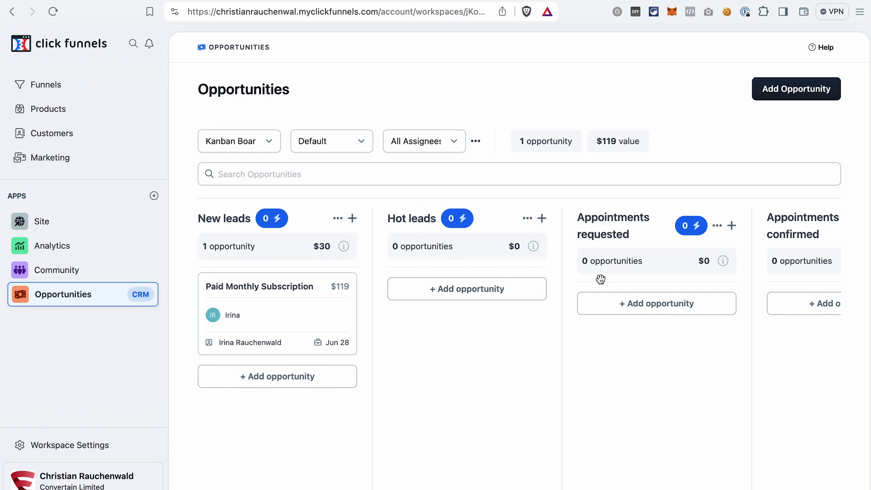
left_click(267, 143)
left_click(239, 156)
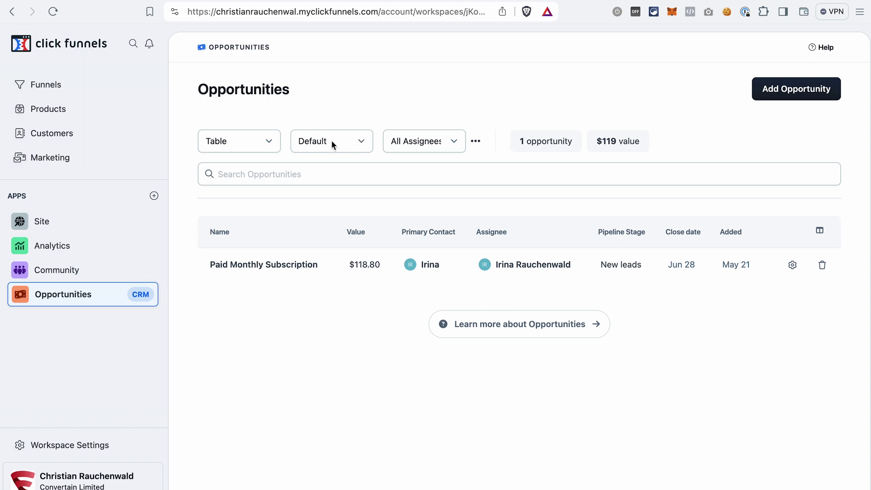
left_click(364, 141)
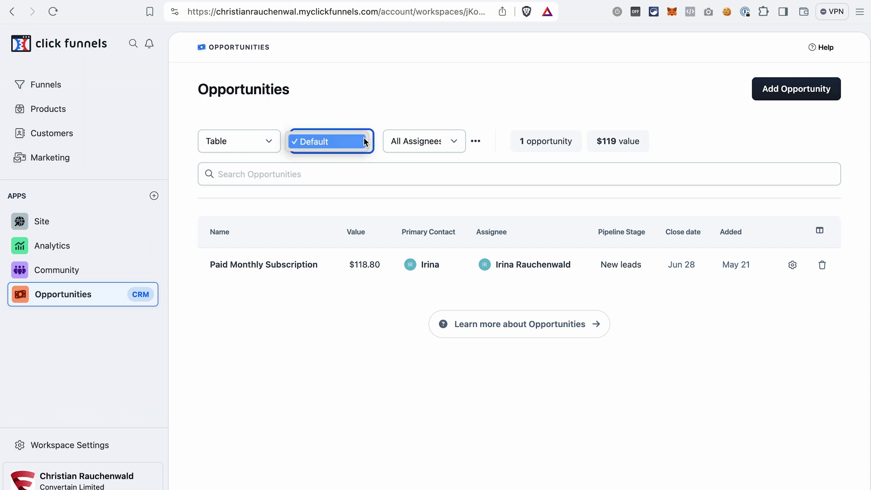
left_click(364, 141)
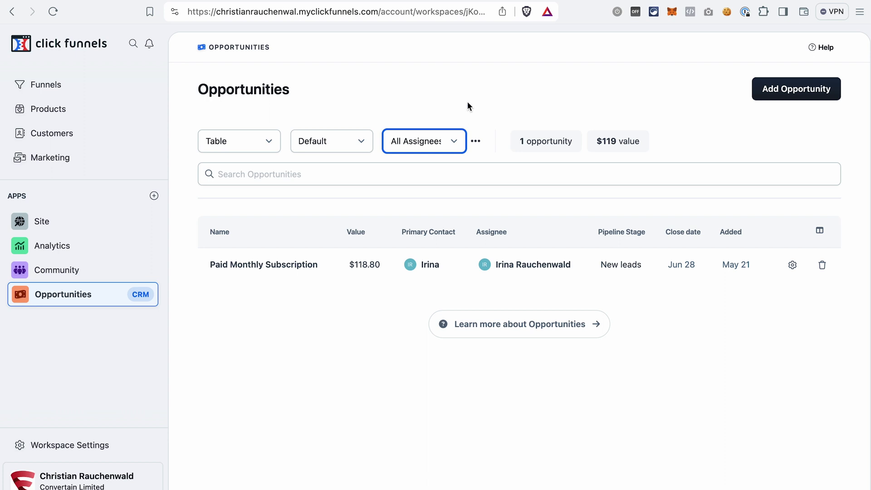
left_click(455, 144)
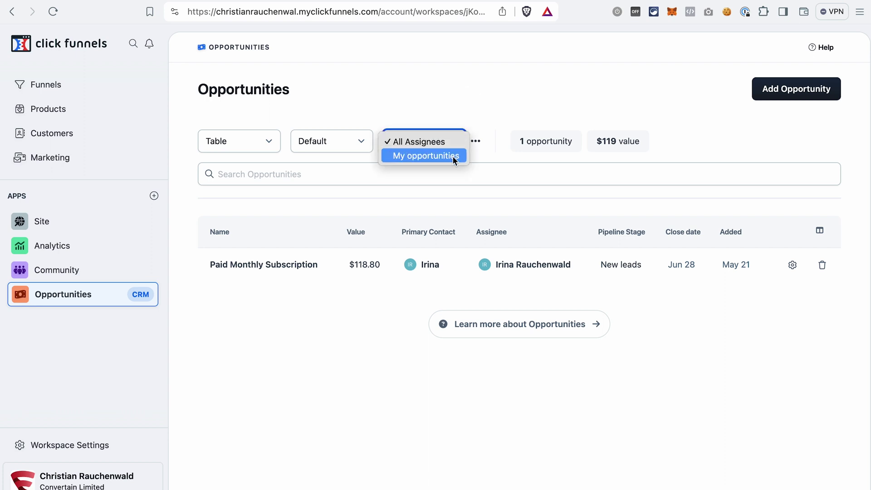
left_click(482, 78)
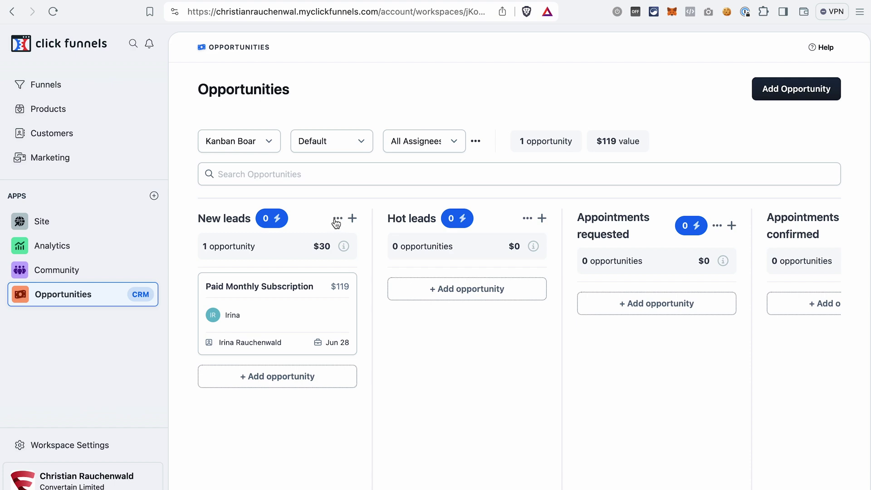
Look at the New leads stage settings without changes, then delete Hot leads and confirm with Proceed.
left_click(337, 220)
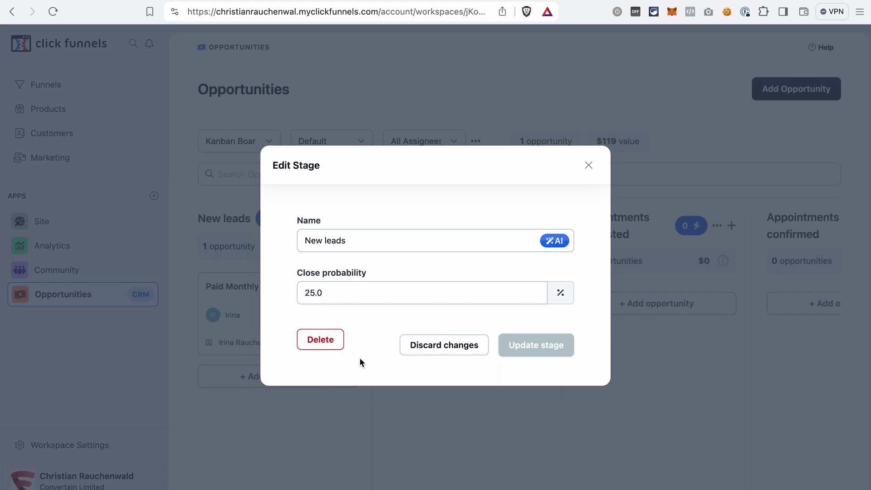
key("Escape")
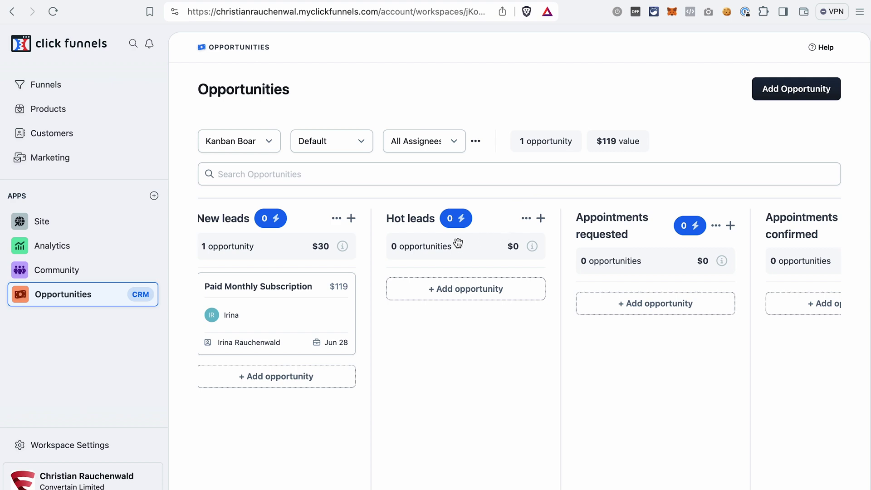
left_click(526, 219)
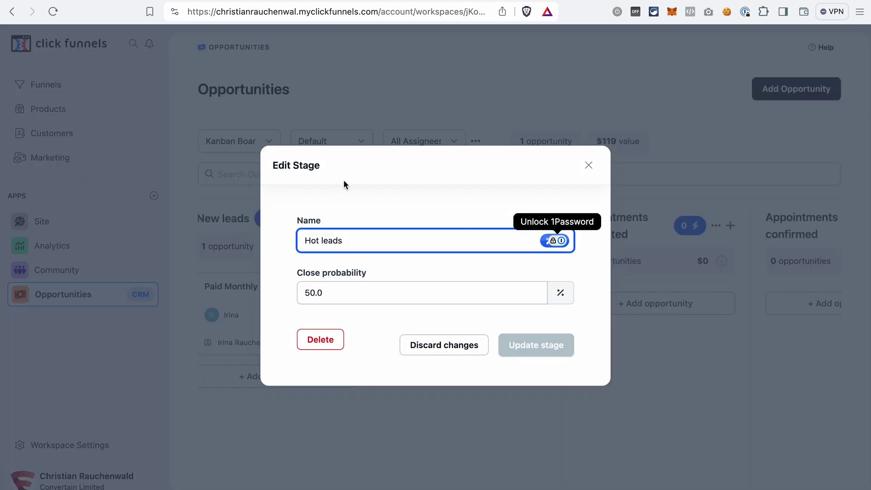
left_click(334, 346)
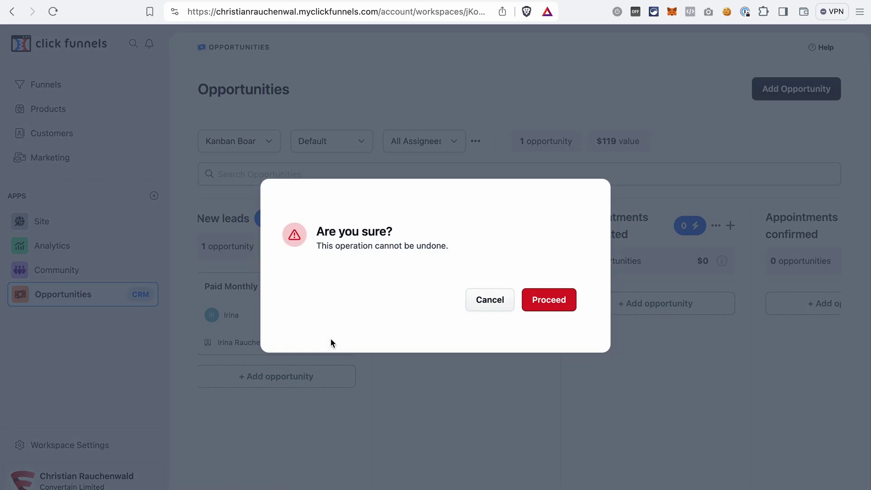
left_click(549, 302)
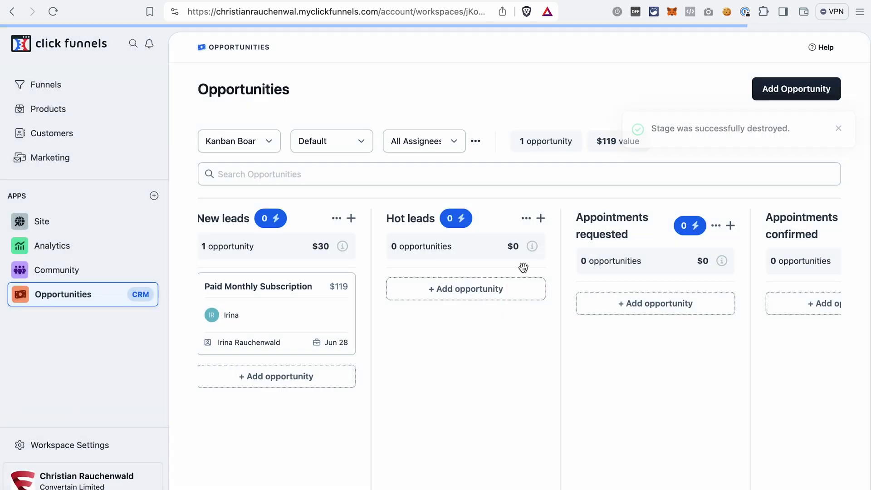
Rename the Appointments requested stage to 'Free Trial'.
left_click(527, 227)
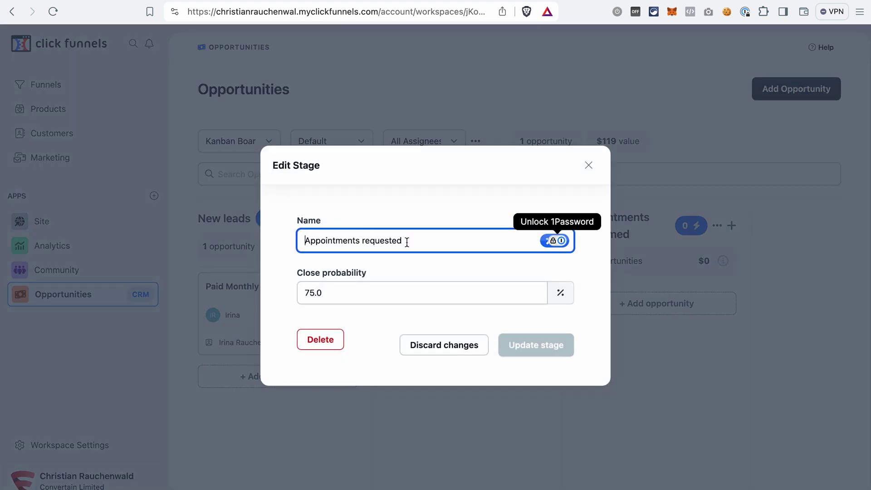
left_click_drag(406, 241, 270, 240)
type("F")
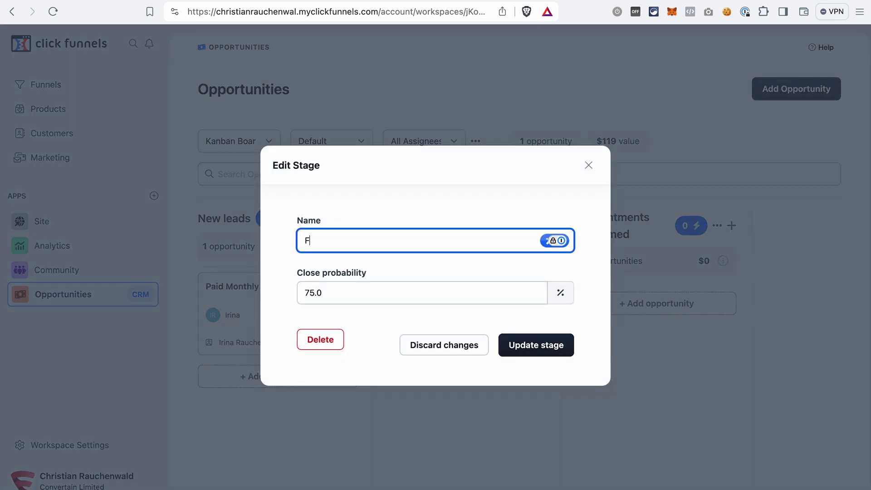
type("ree Trial")
left_click(523, 351)
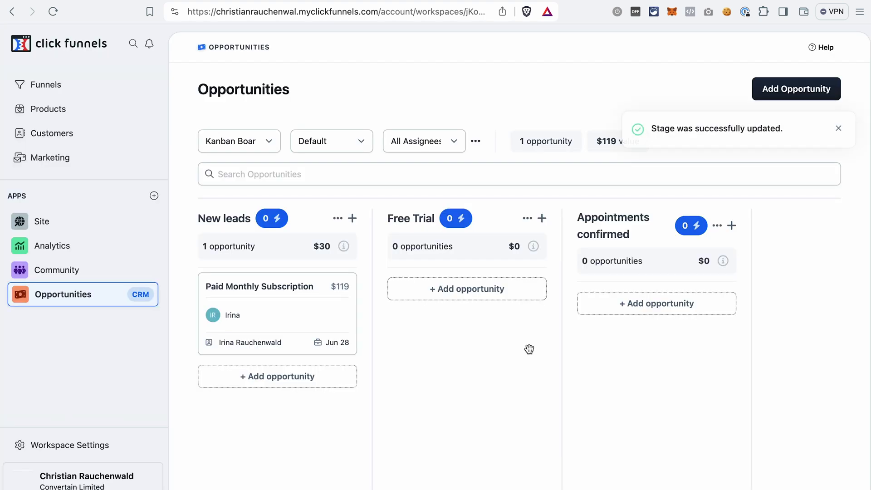
Rename the Appointments confirmed stage to 'Paid User'.
left_click(626, 218)
left_click_drag(426, 249, 285, 239)
type("Paid")
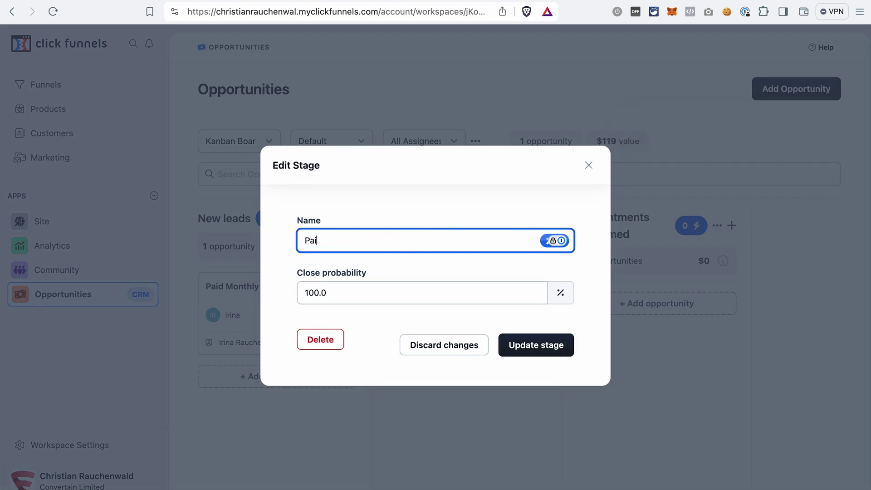
type(" User")
left_click(551, 346)
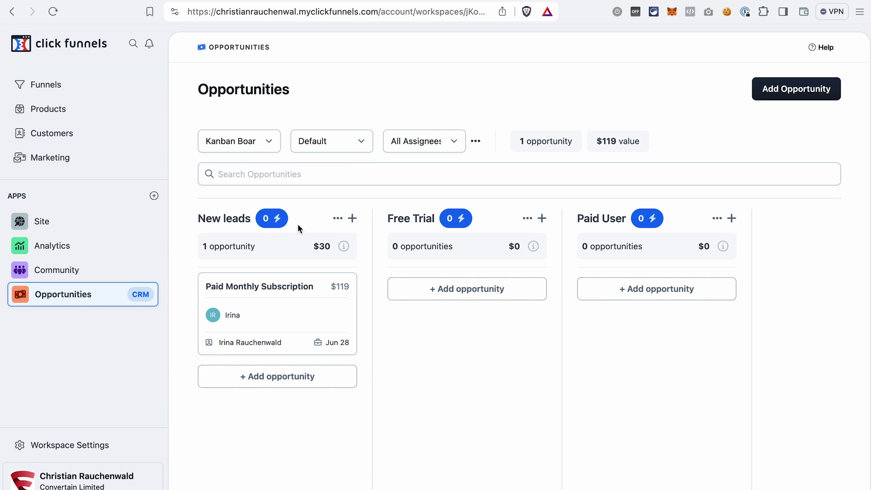
Drag the Paid Monthly Subscription card into Free Trial and review the Default pipeline's stages.
left_click_drag(250, 282, 441, 286)
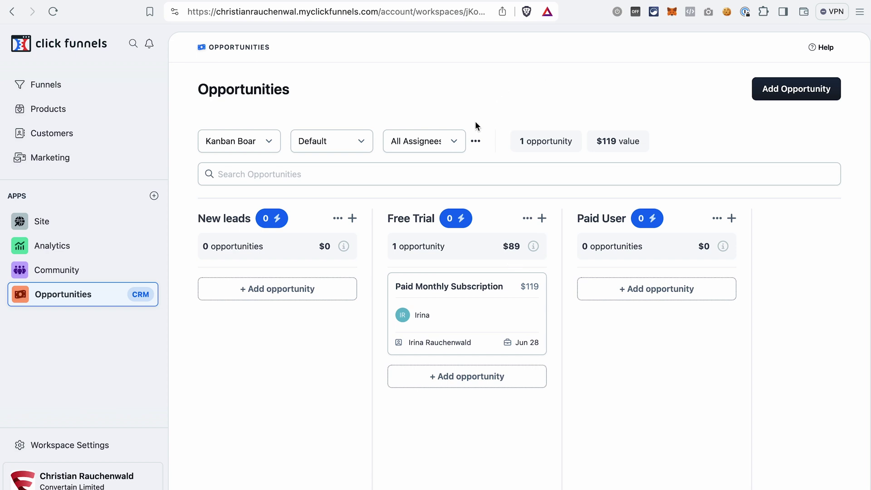
left_click(475, 141)
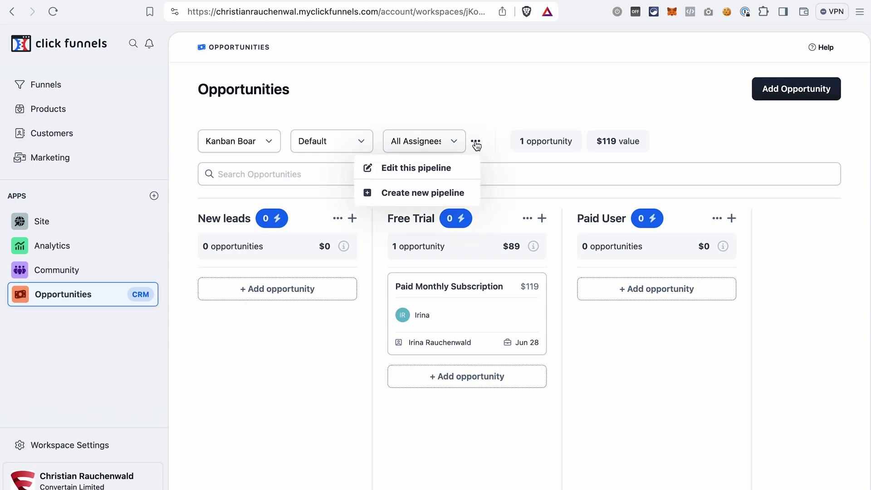
left_click(419, 168)
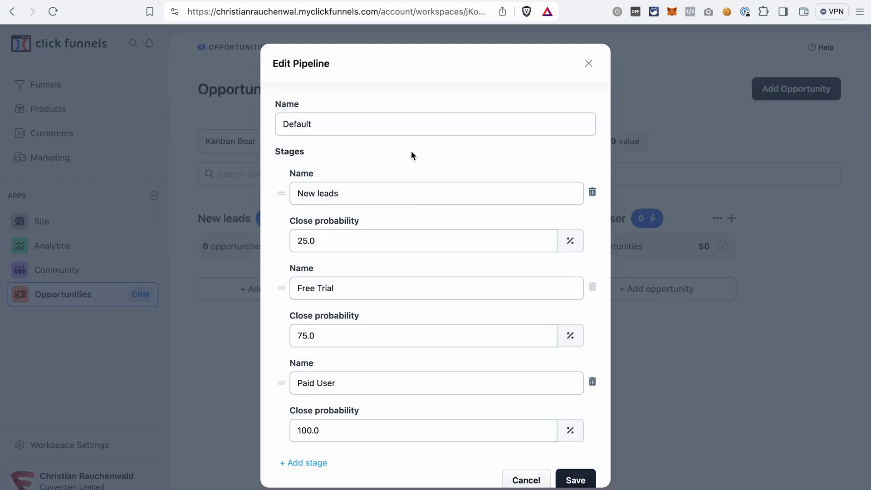
scroll(404, 233, "down", 1)
left_click(589, 64)
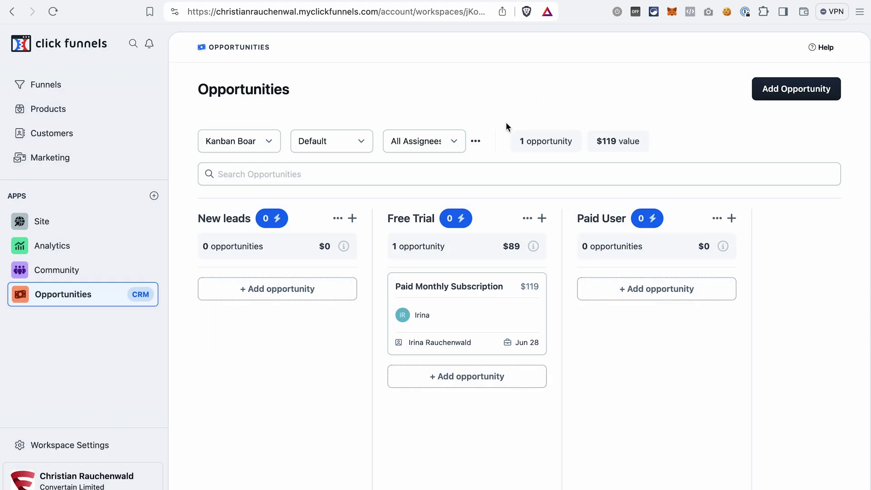
Bring up the Create new pipeline form from the pipeline options, then close it.
left_click(476, 142)
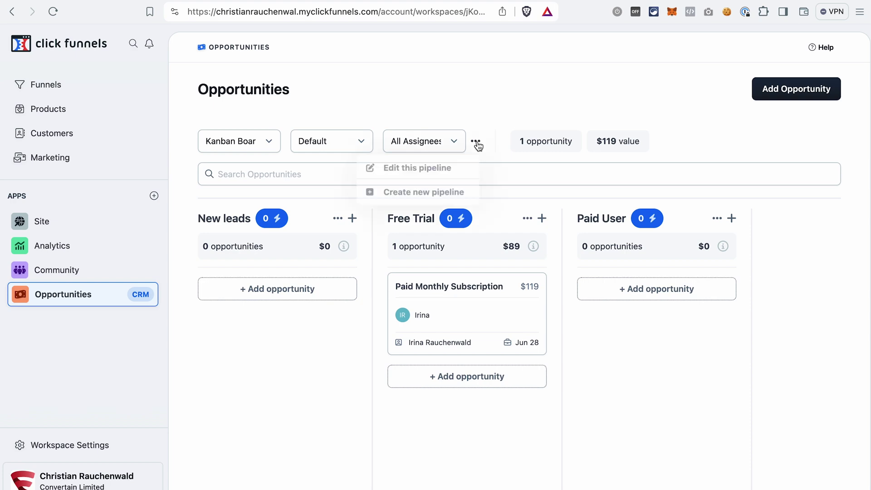
left_click(413, 193)
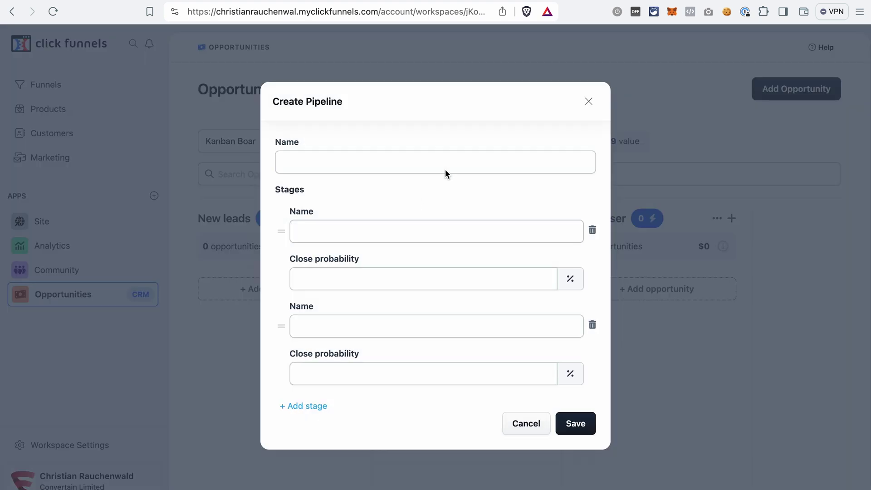
left_click(587, 101)
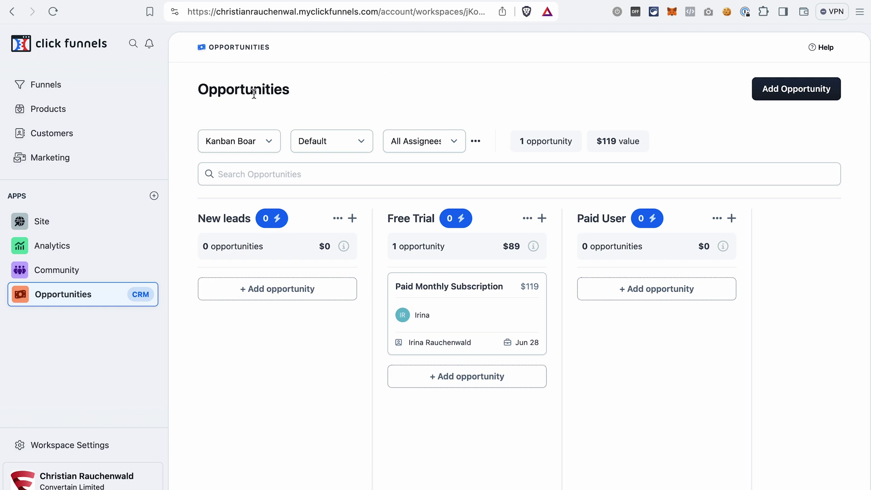
Add a New leads automation triggered when a contact enters the stage.
left_click(269, 222)
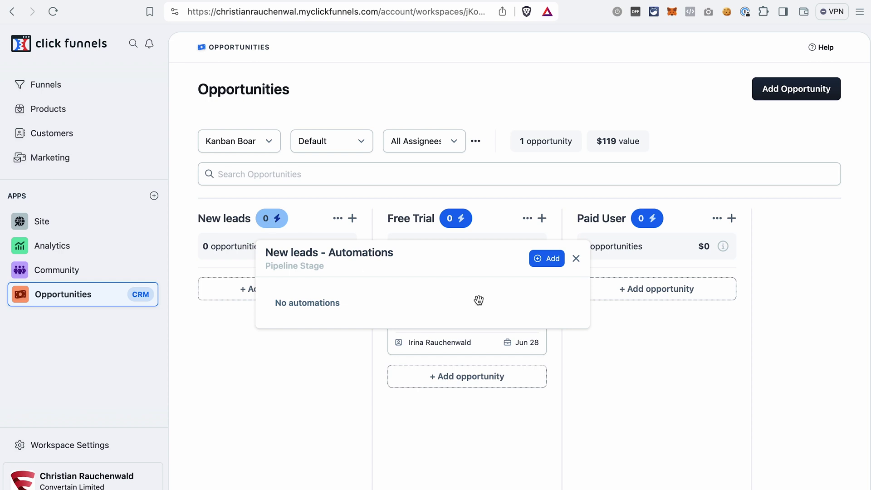
left_click(546, 259)
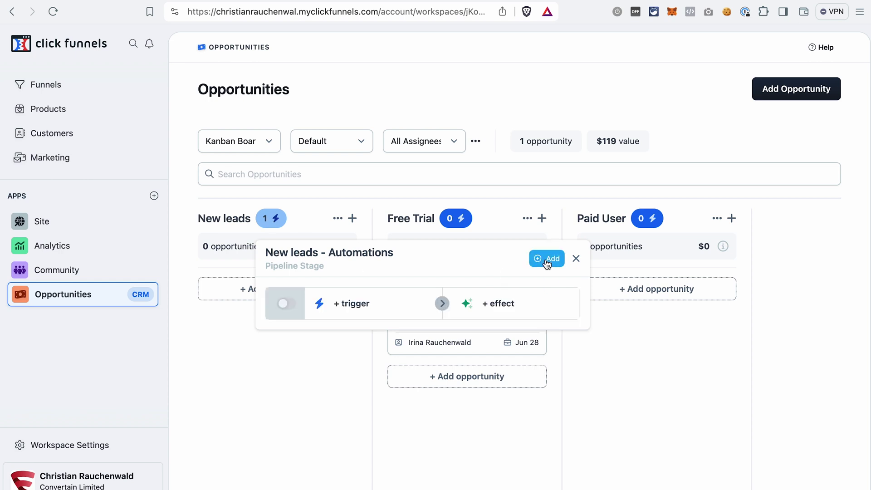
left_click(368, 312)
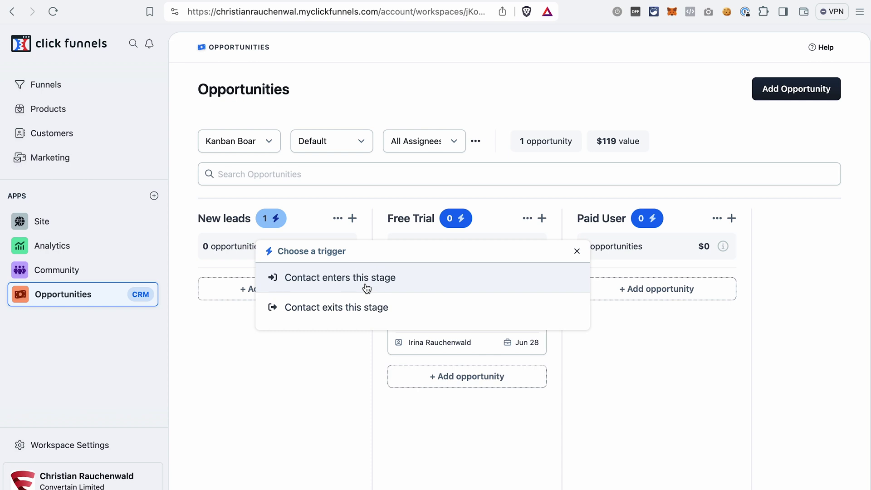
left_click(367, 288)
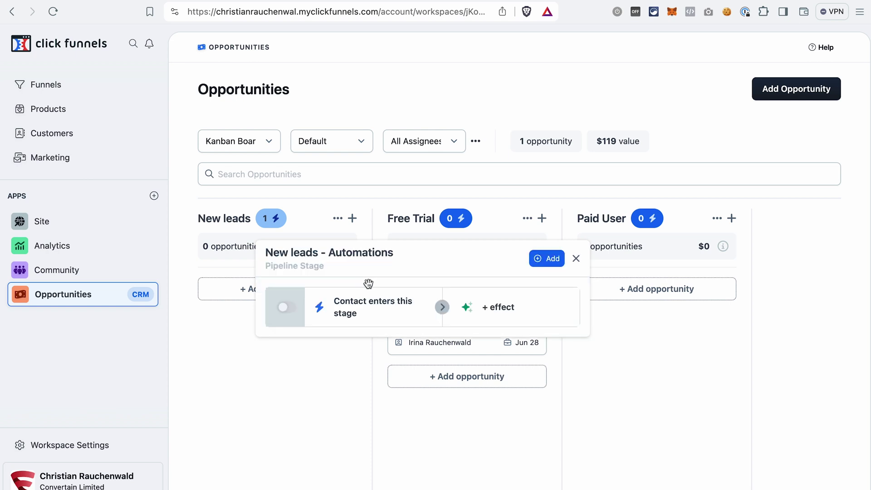
Browse the 'Choose an effect' list and pick Send asset as the effect.
left_click(513, 314)
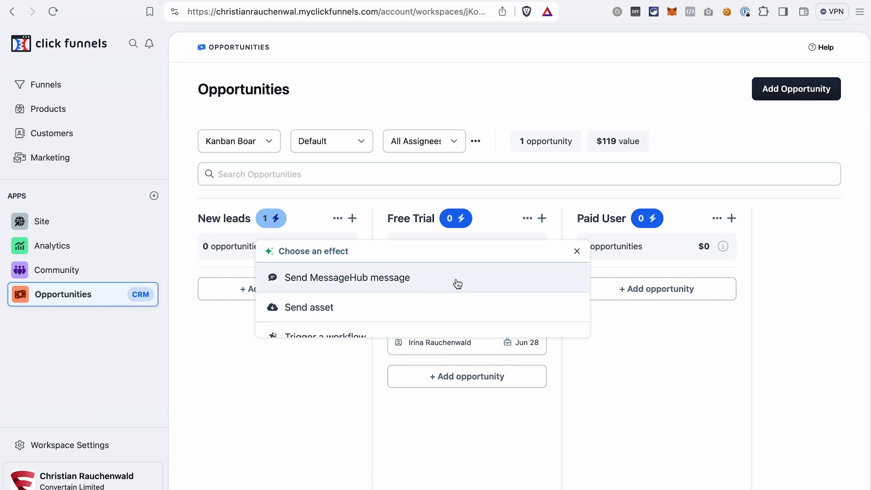
scroll(466, 309, "down", 3)
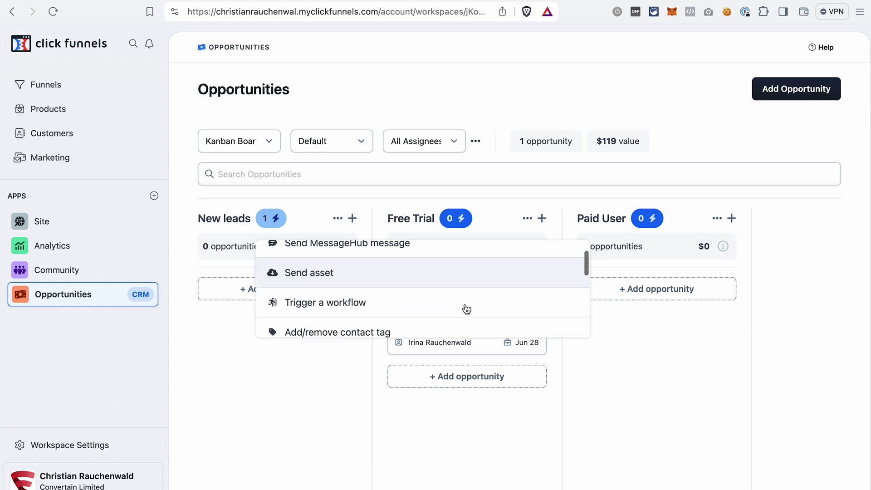
scroll(466, 308, "down", 2)
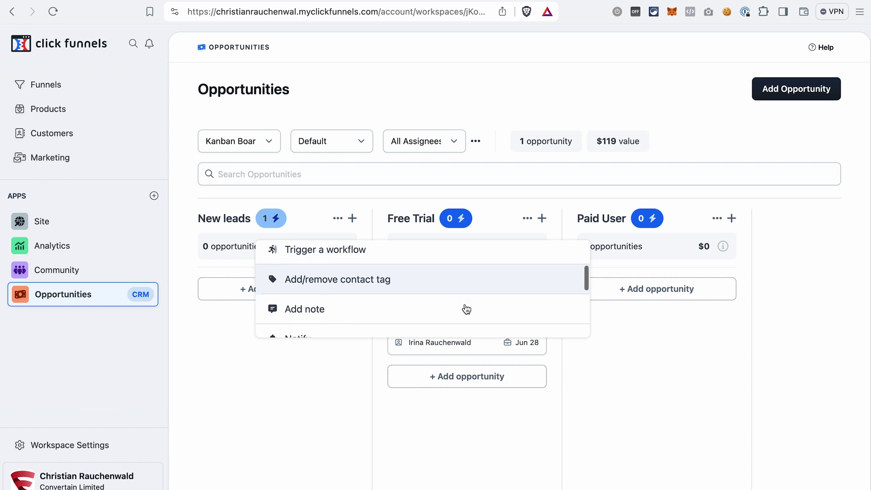
scroll(466, 309, "down", 3)
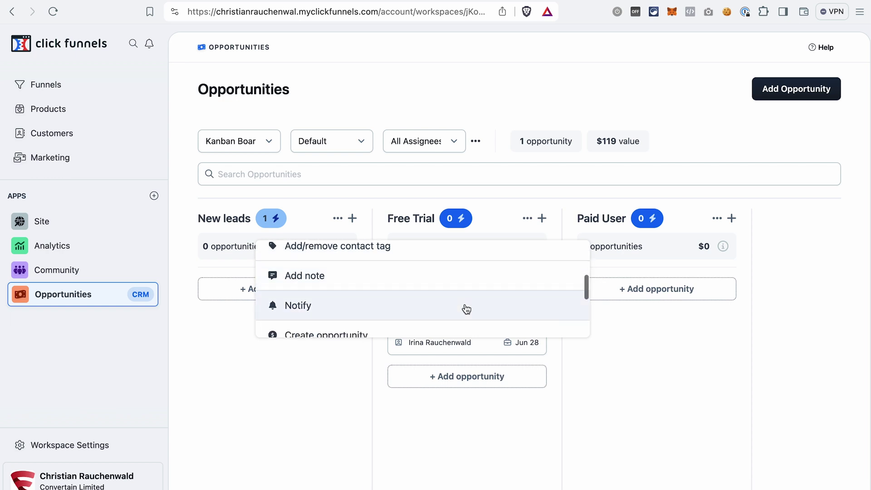
scroll(464, 307, "down", 1)
scroll(457, 281, "up", 10)
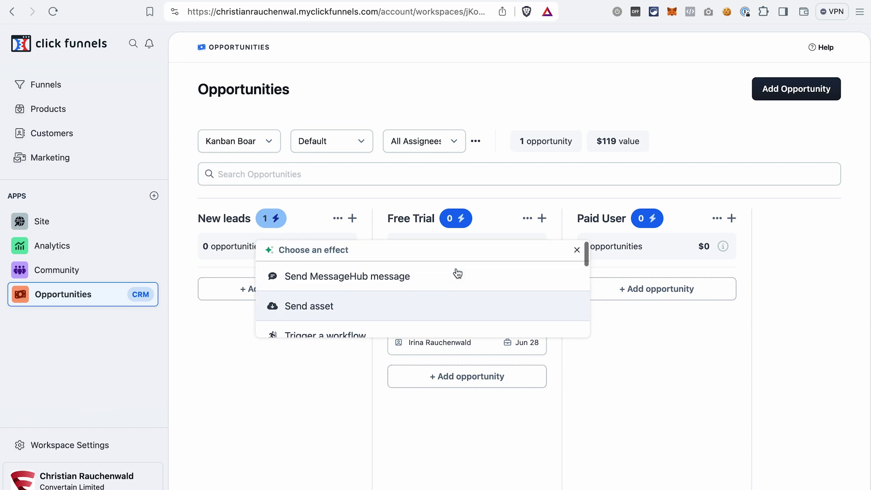
left_click(369, 313)
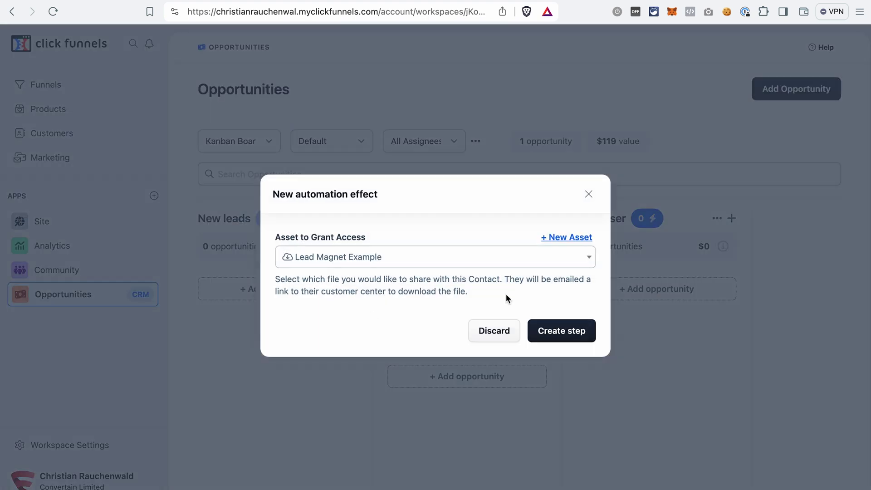
Choose Lead Magnet Example as the asset, create the step, and close the automations popup.
left_click(490, 267)
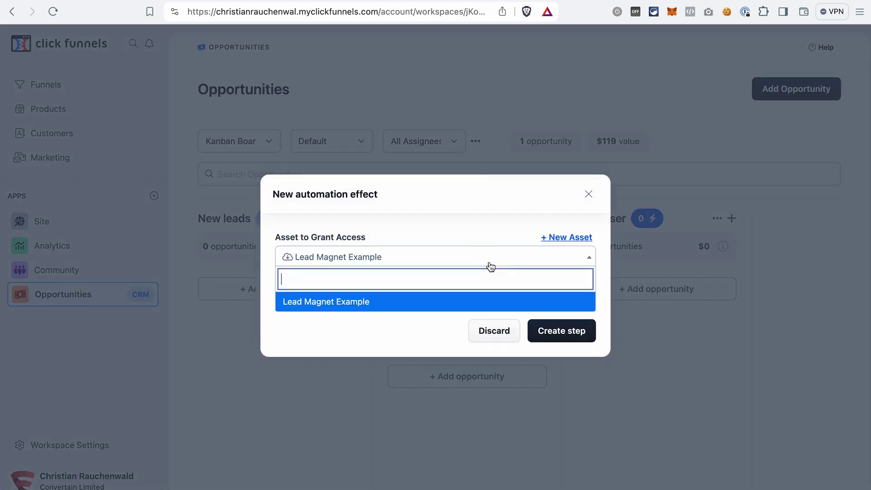
left_click(466, 302)
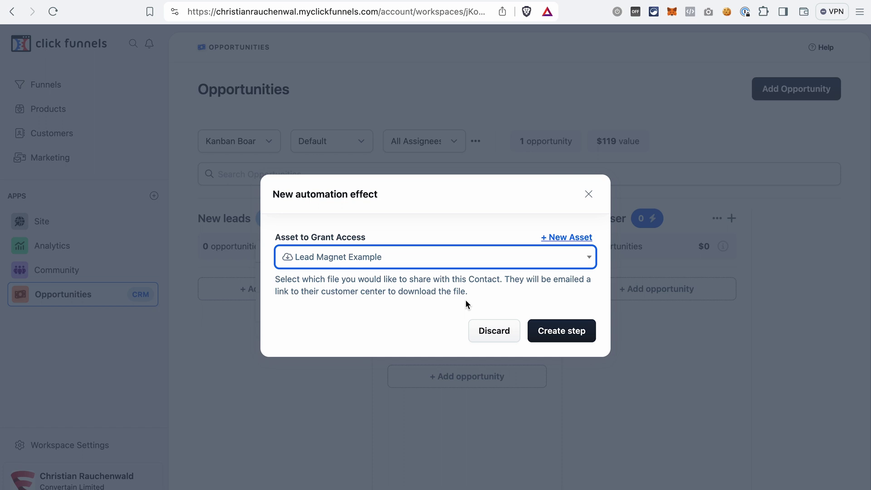
left_click(505, 278)
left_click_drag(505, 277, 514, 291)
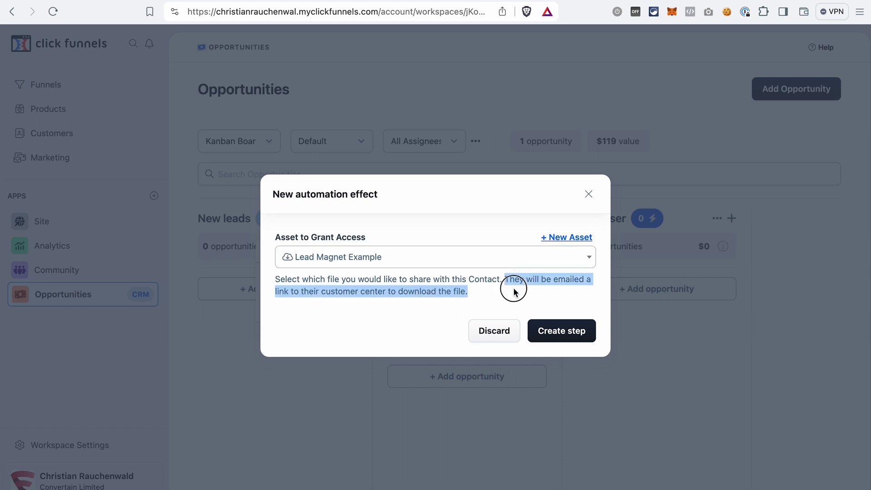
left_click(536, 297)
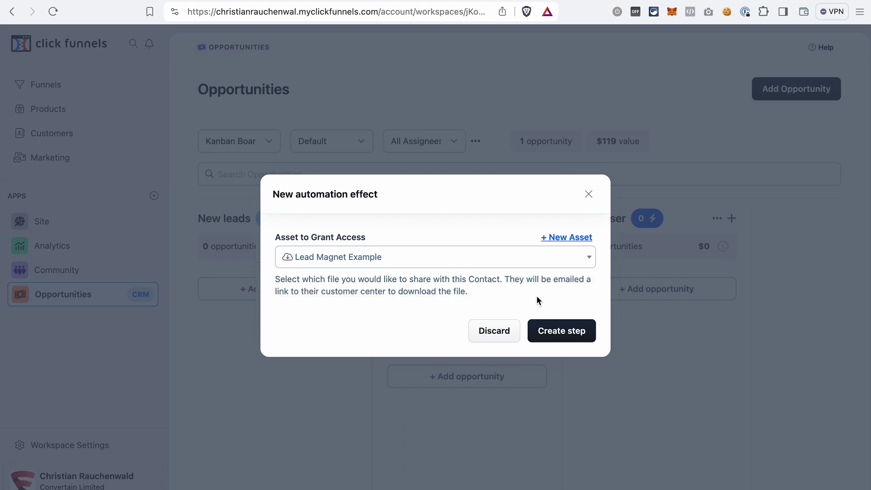
left_click(562, 331)
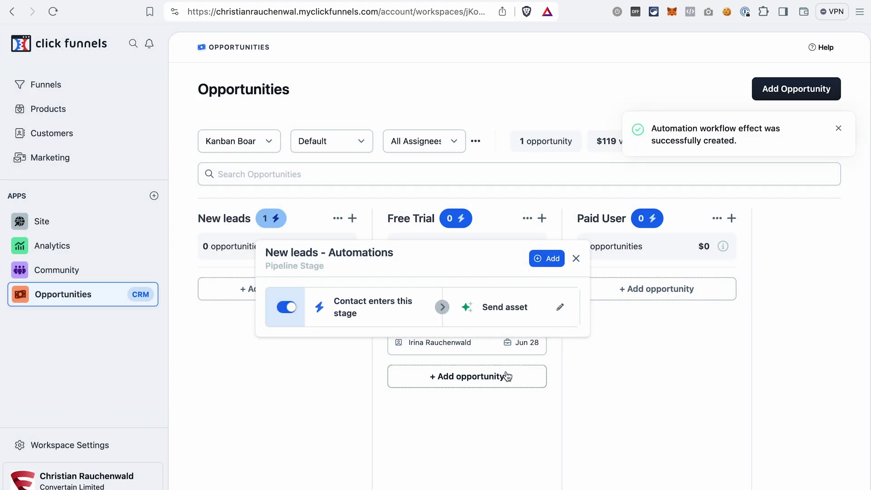
left_click(576, 258)
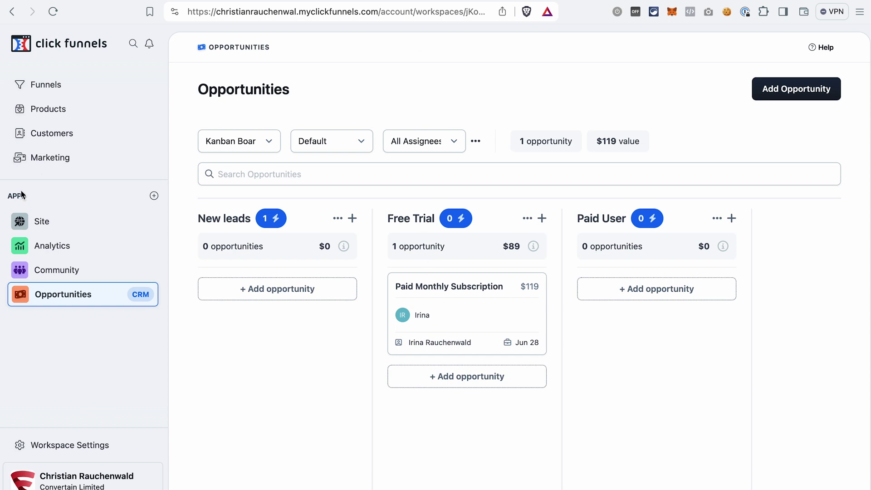
Expand the Marketing section of the sidebar navigation.
left_click(68, 156)
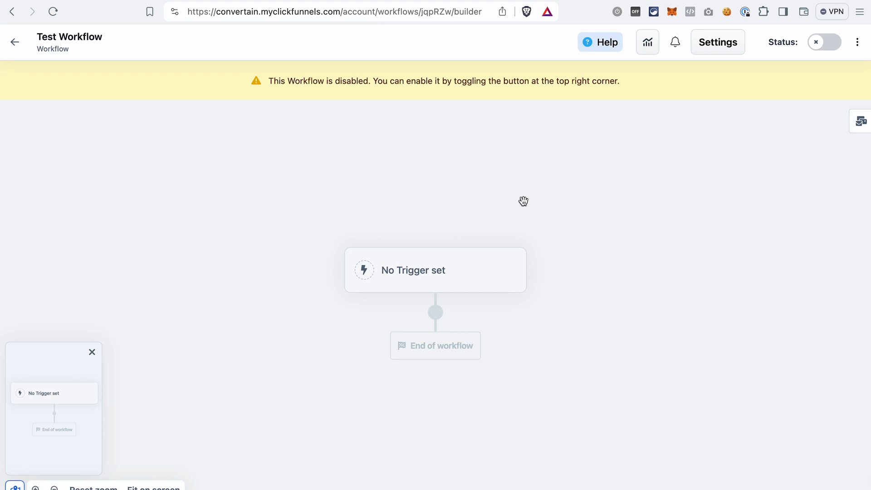
Add a workflow trigger with event type Opt-In on the funnel's Opt-In Page.
left_click(411, 271)
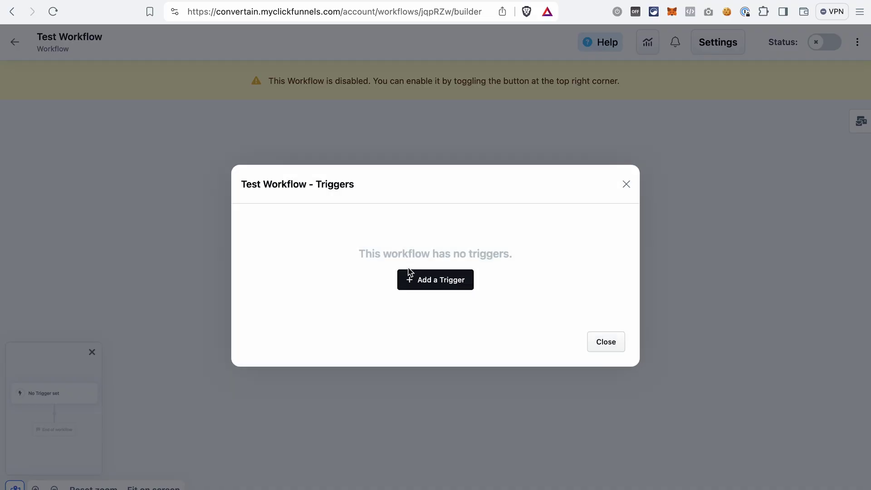
left_click(443, 281)
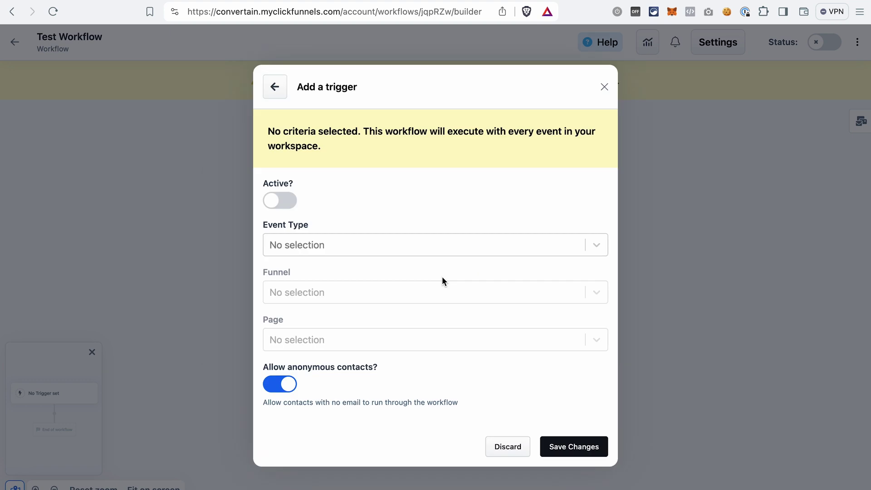
left_click(399, 244)
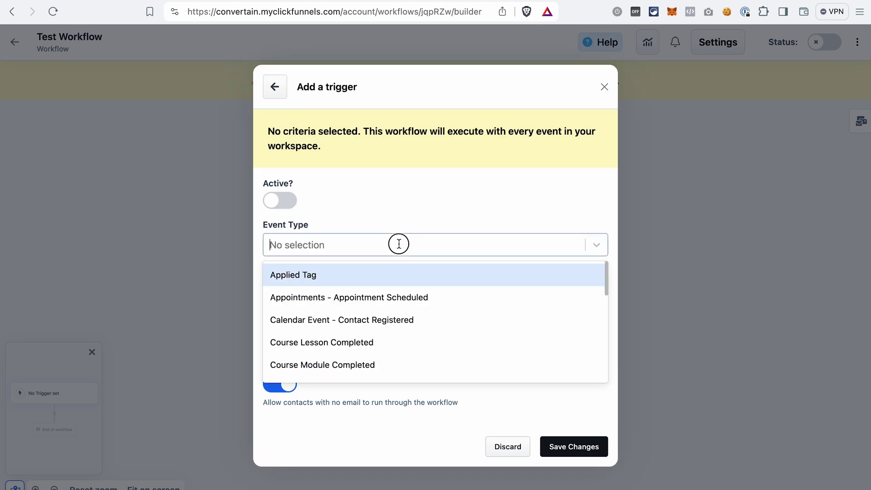
scroll(385, 312, "down", 3)
scroll(385, 312, "down", 4)
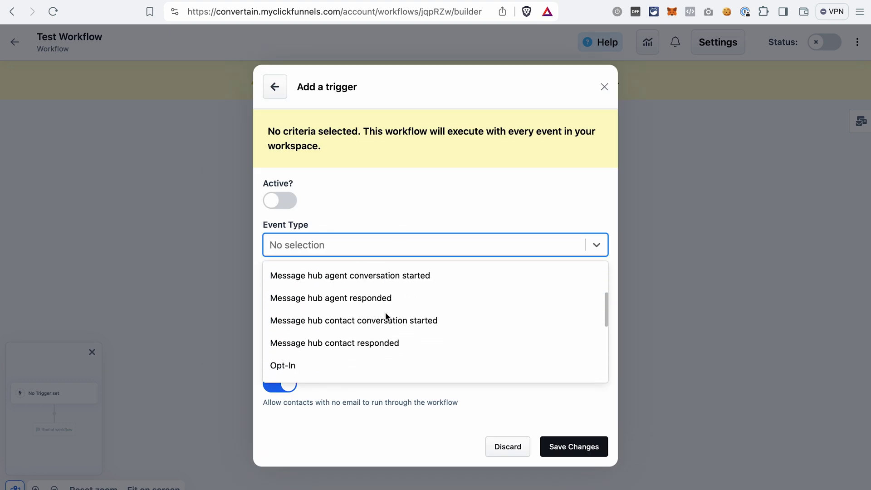
left_click(352, 319)
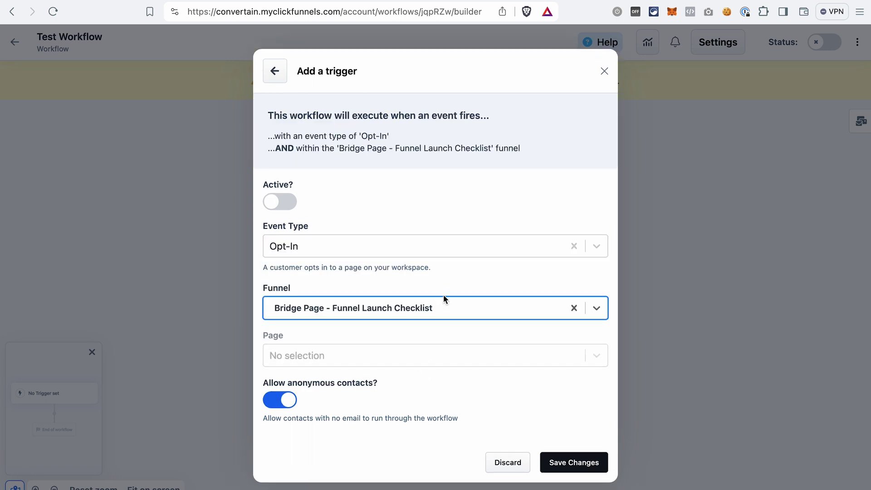
left_click(380, 356)
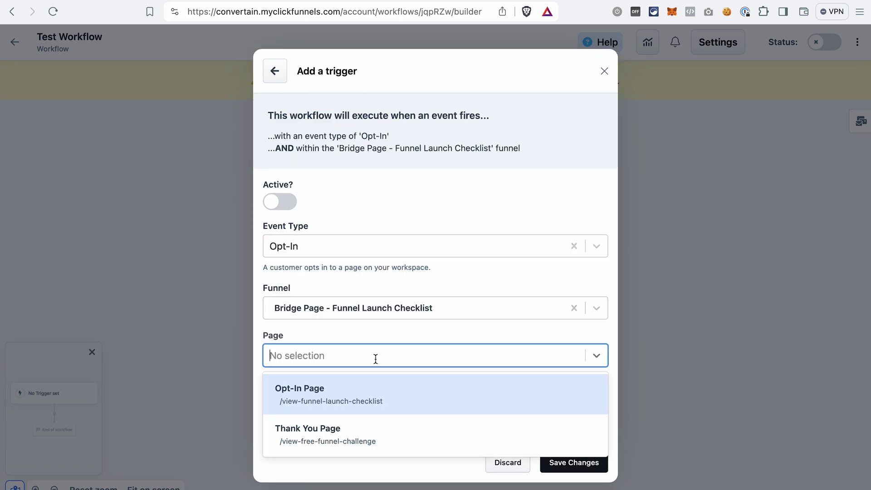
left_click(353, 388)
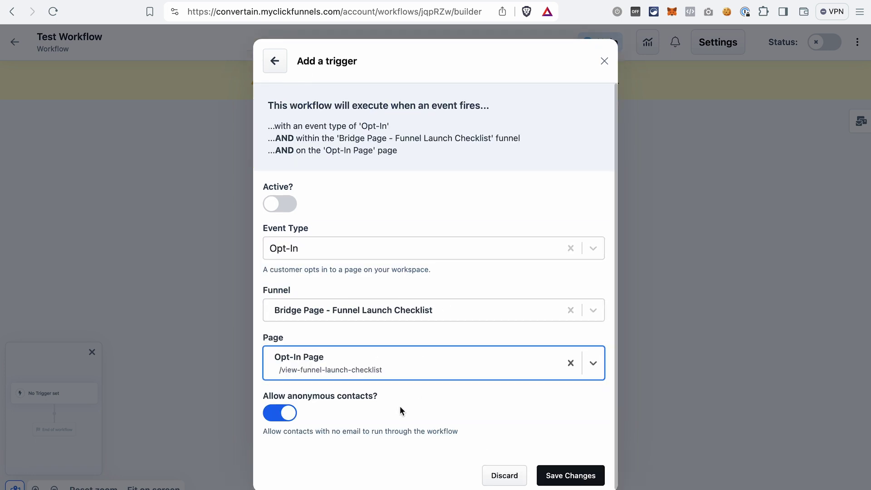
Exclude anonymous contacts, set the trigger Active, and save the changes.
left_click(270, 413)
left_click(280, 203)
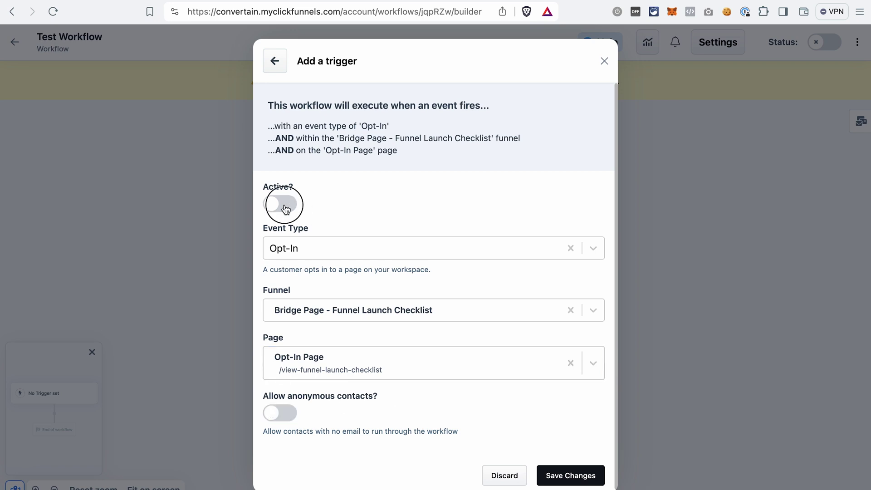
left_click(573, 476)
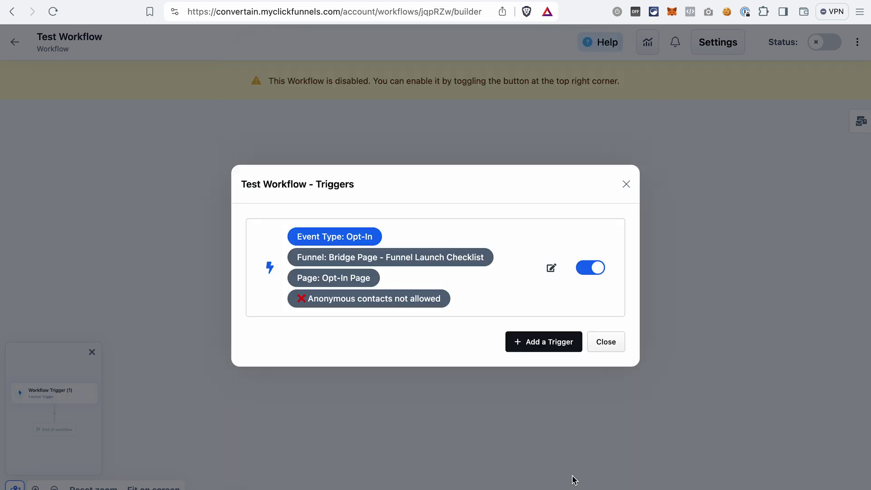
left_click(603, 343)
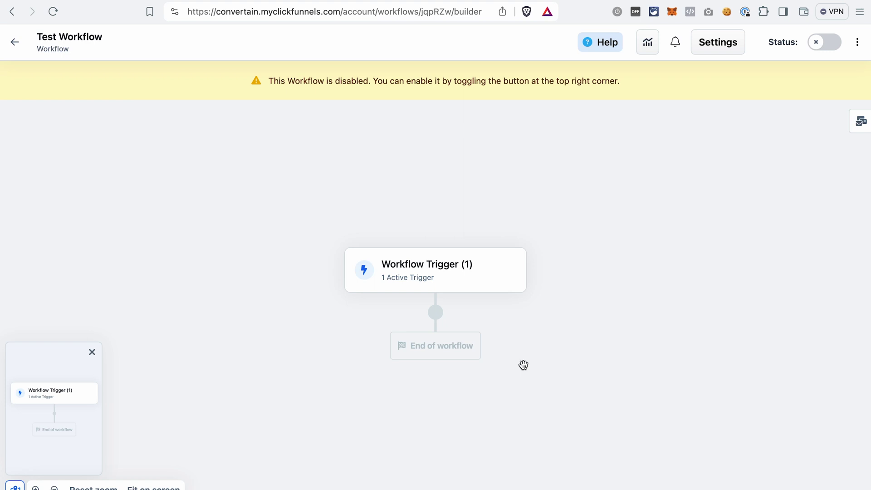
Insert a Create/Move Opportunity step below the trigger and focus its deal value field.
mouse_move(436, 315)
left_click(435, 313)
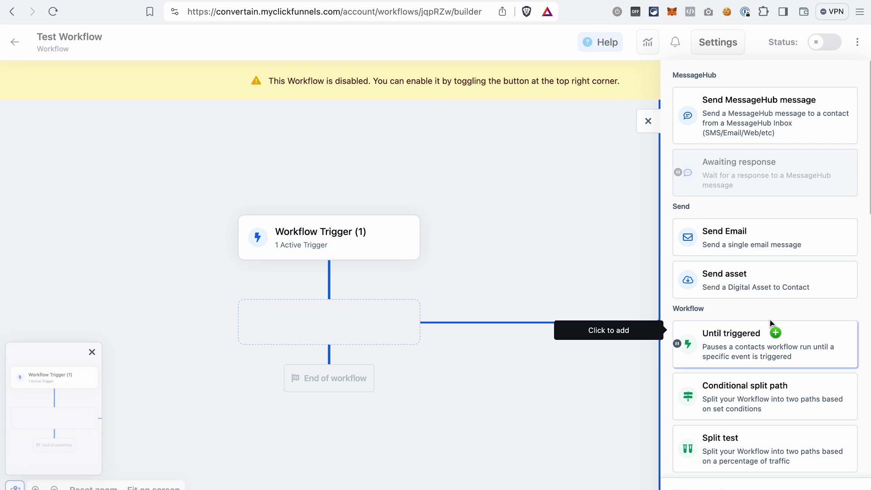
scroll(771, 325, "down", 10)
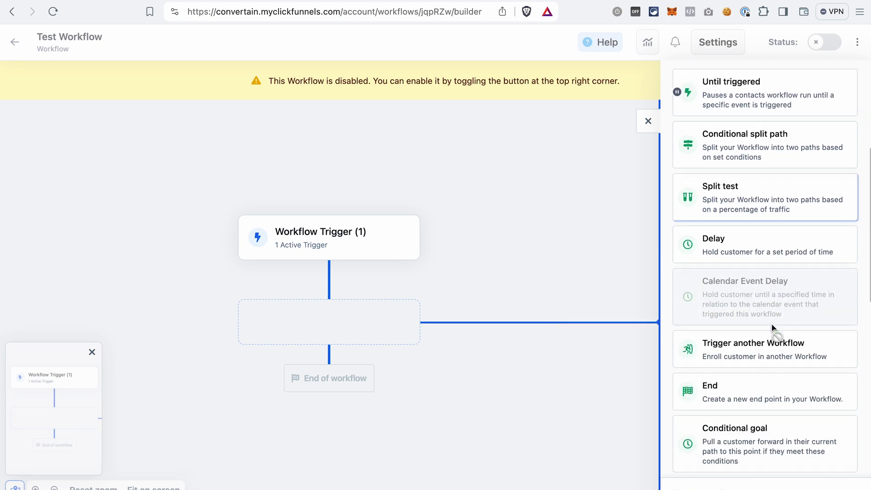
scroll(774, 334, "down", 5)
left_click(735, 358)
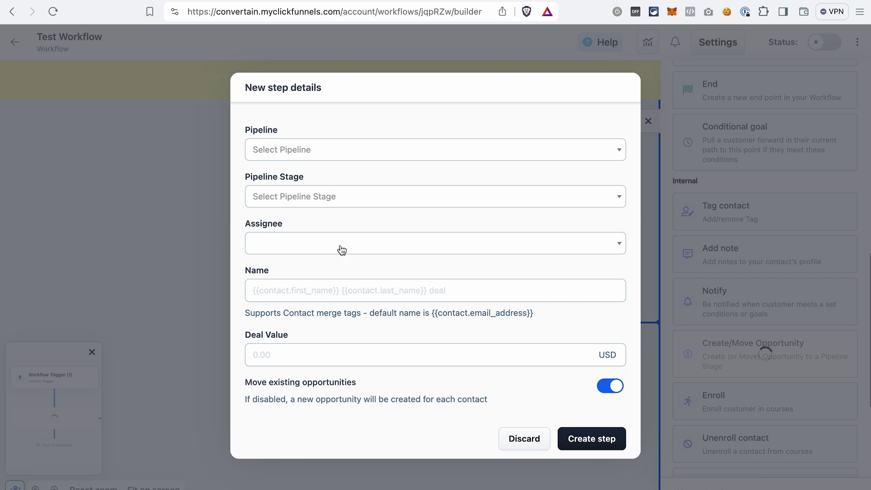
left_click(311, 266)
Leave the pipeline blank, keep 'Move existing opportunities' on, and create the Create/Move Opportunity step.
left_click(239, 312)
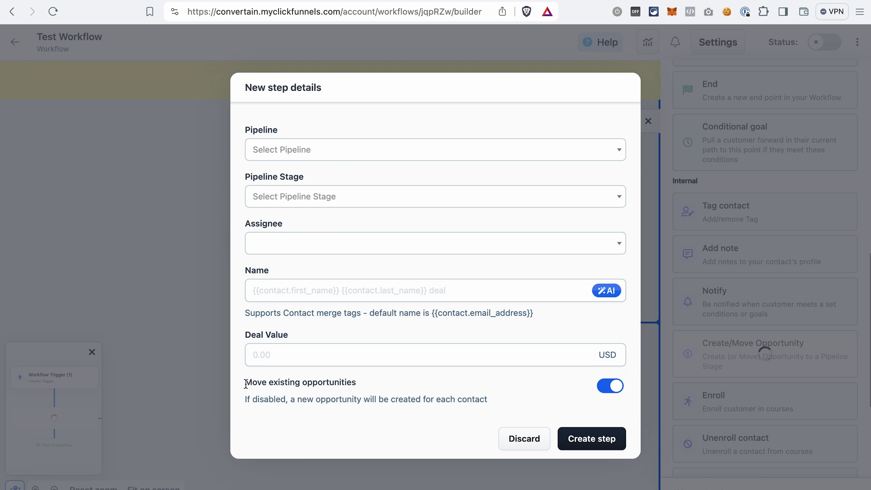
left_click_drag(245, 384, 374, 385)
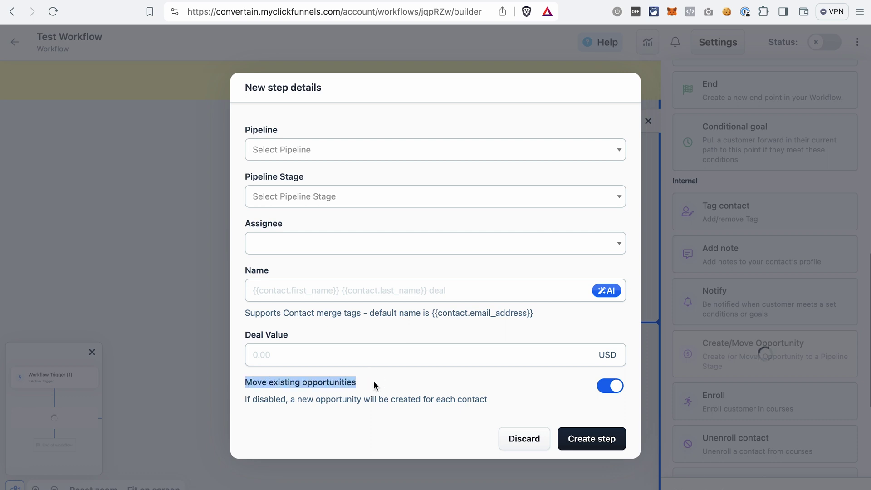
left_click(604, 387)
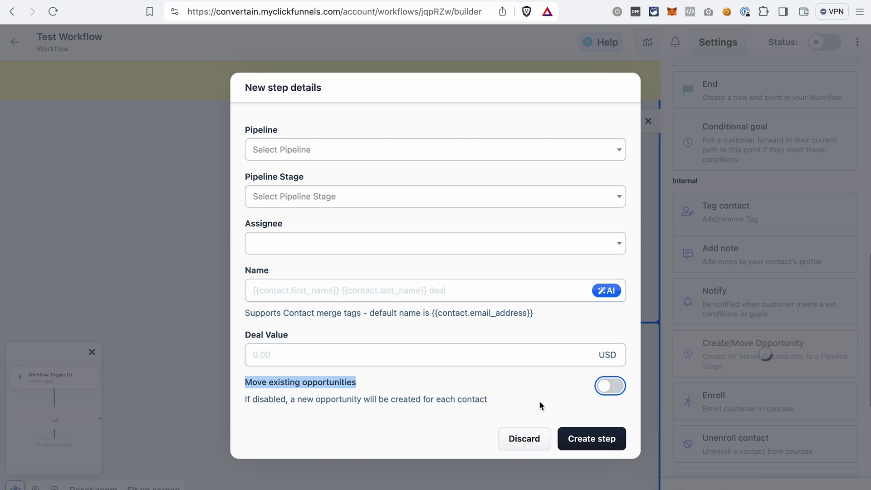
left_click(620, 387)
left_click(605, 439)
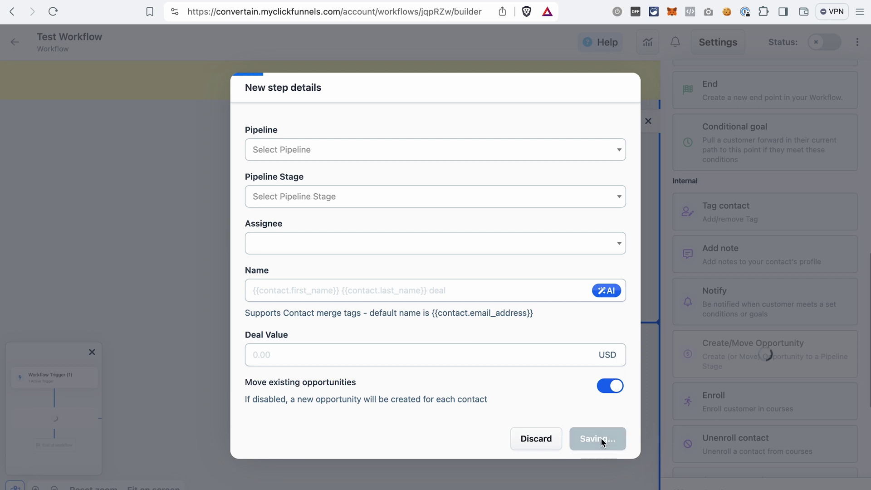